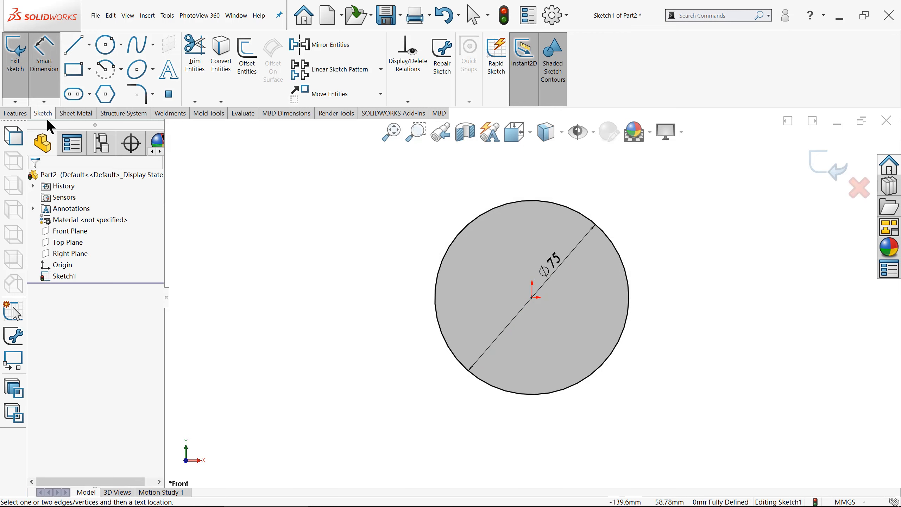
# Extrude the 75 mm diameter circle as a blind boss with a depth of 87 mm.
pyautogui.click(16, 114)
pyautogui.click(11, 53)
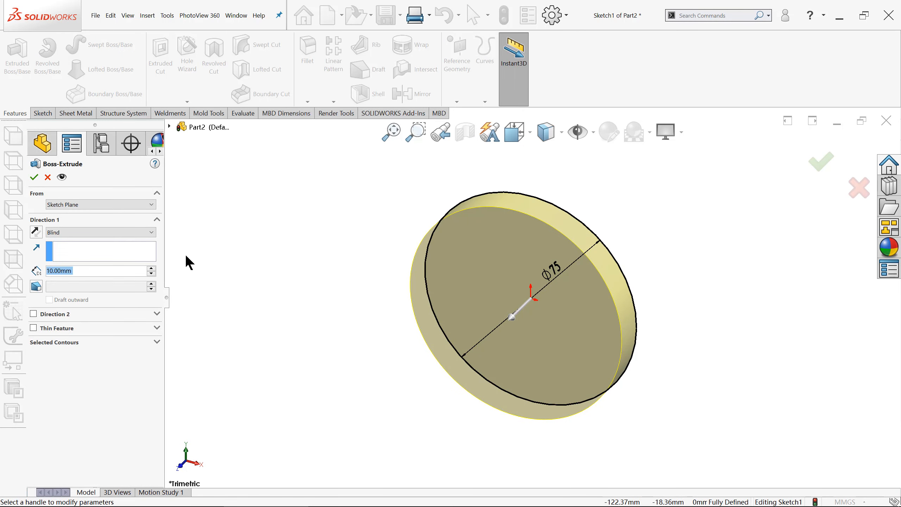
pyautogui.write('87')
pyautogui.press('Return')
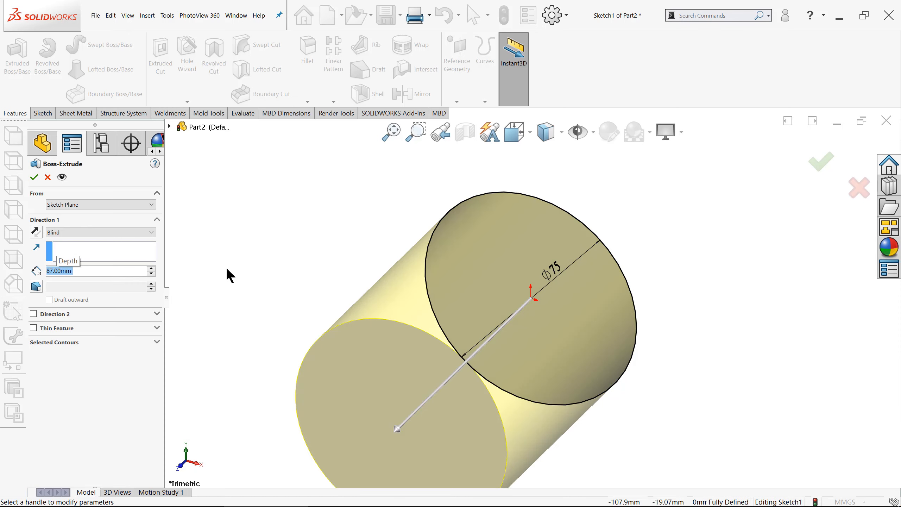
pyautogui.hotkey('ctrl', '7')
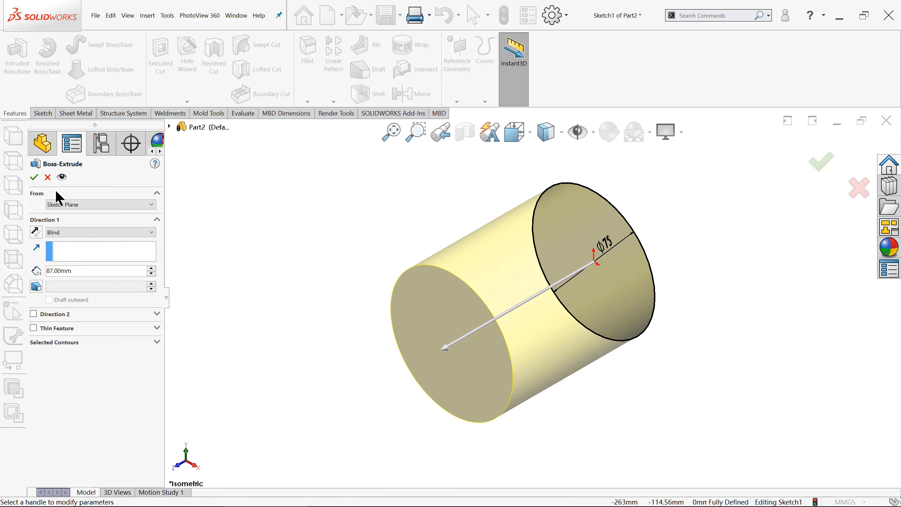
pyautogui.click(35, 176)
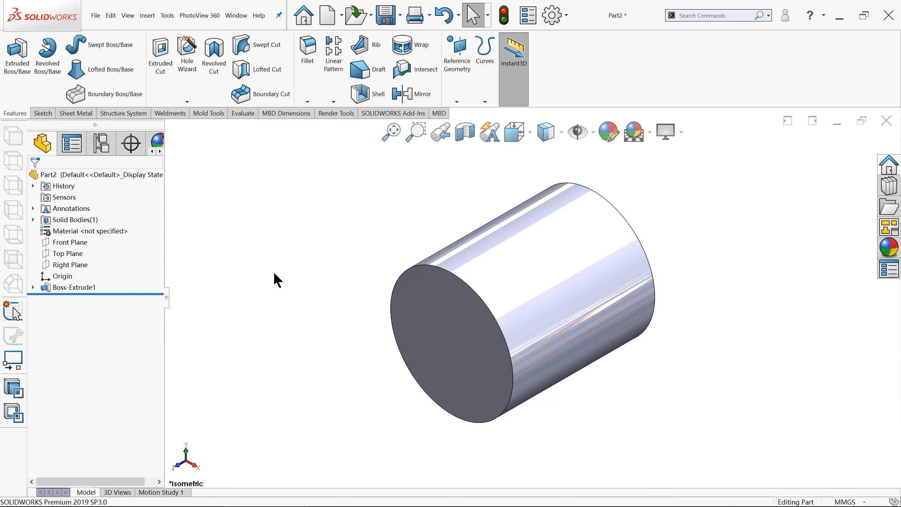
# Apply a yellow colour appearance from the standard swatches to the whole part.
pyautogui.rightClick(74, 176)
pyautogui.click(107, 165)
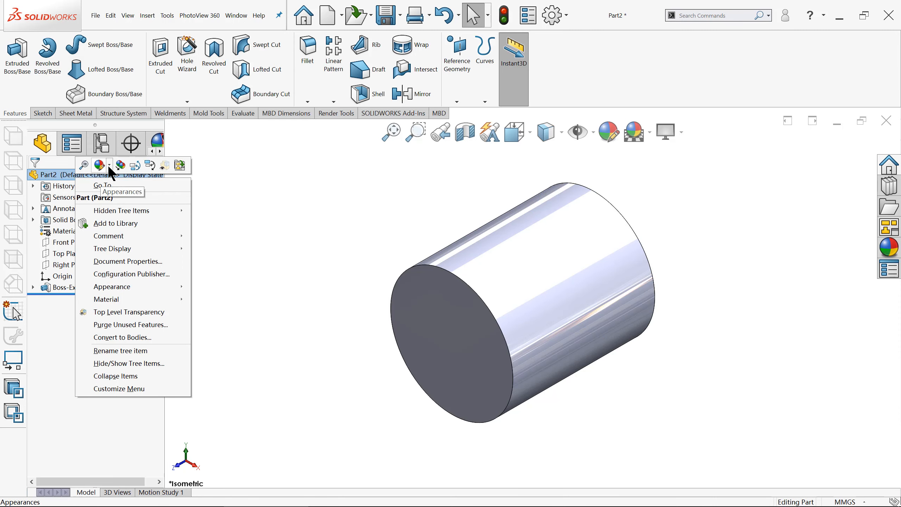
pyautogui.click(108, 190)
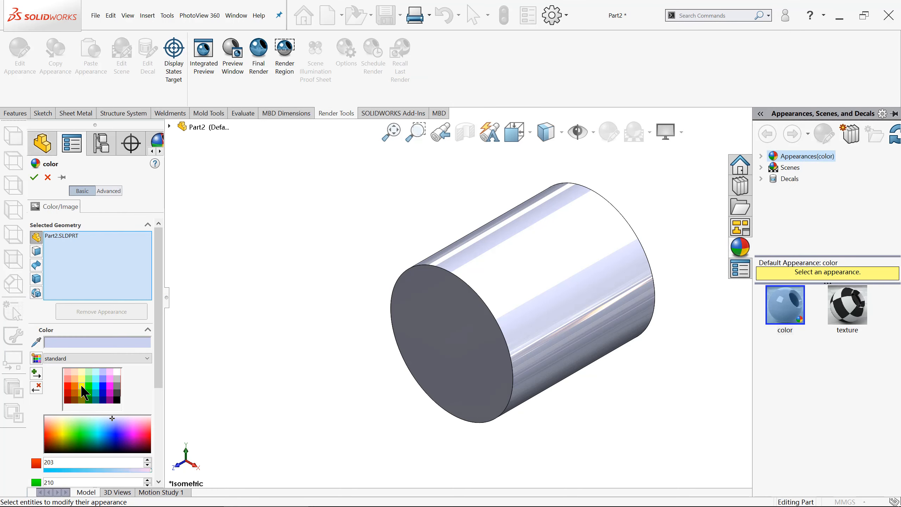
pyautogui.click(81, 386)
pyautogui.click(35, 177)
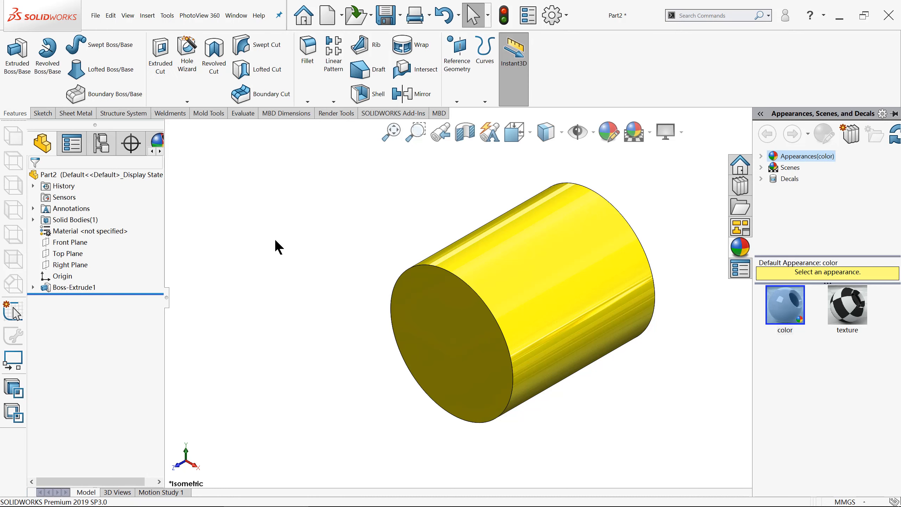
# Start a sketch on the Front Plane and draw a circle centred on the origin with a radius of about 63 mm.
pyautogui.click(65, 244)
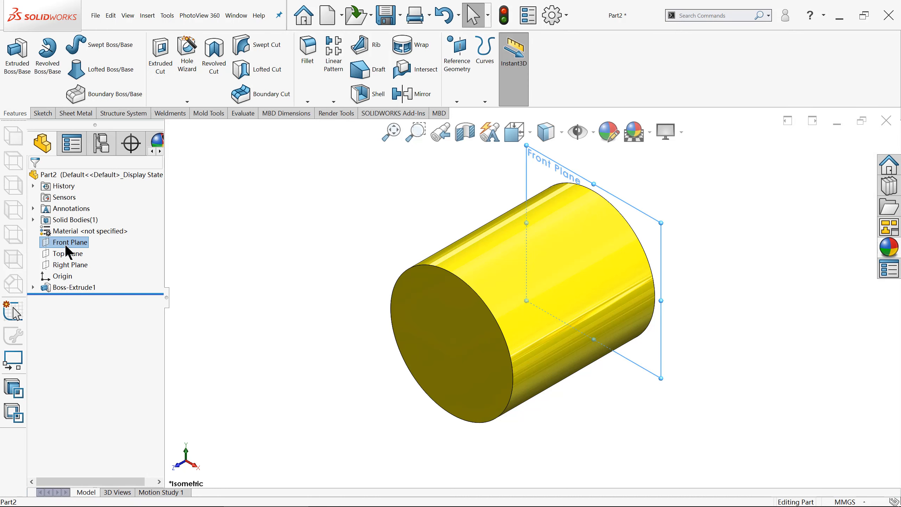
pyautogui.click(75, 234)
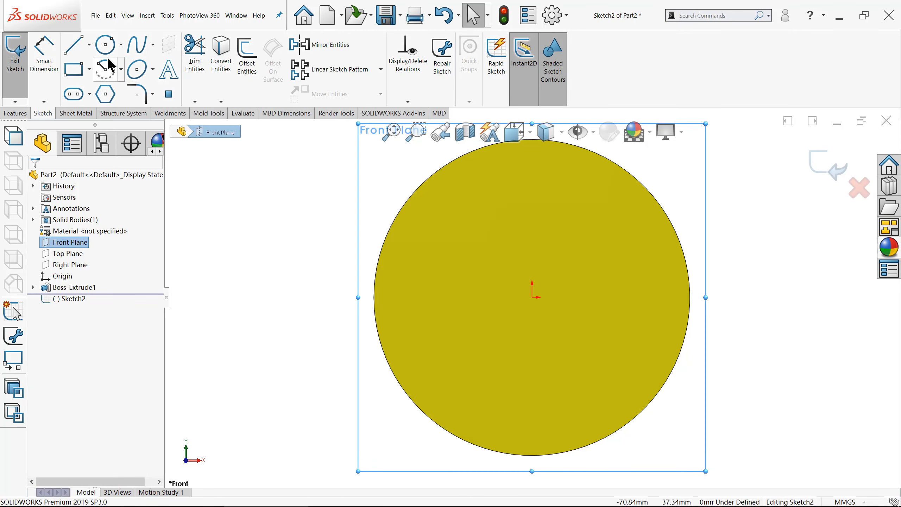
pyautogui.click(105, 44)
pyautogui.click(532, 297)
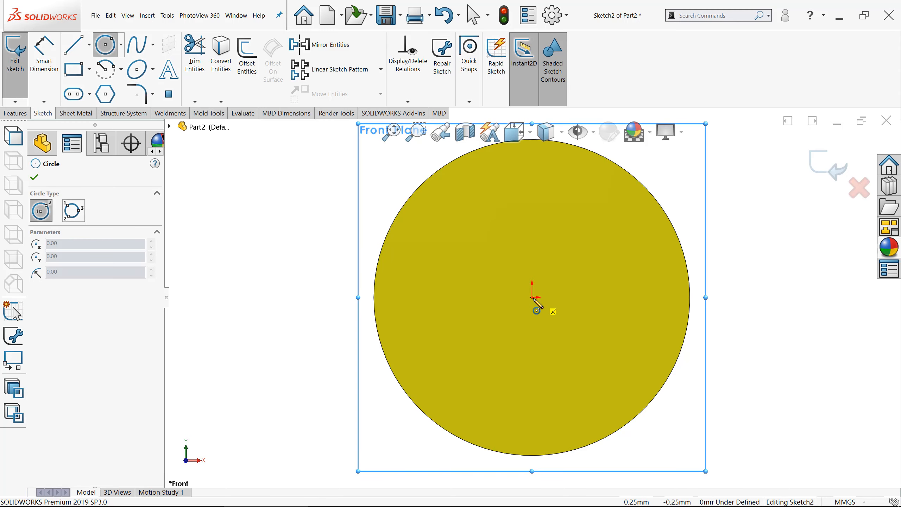
pyautogui.click(274, 250)
pyautogui.press('z')
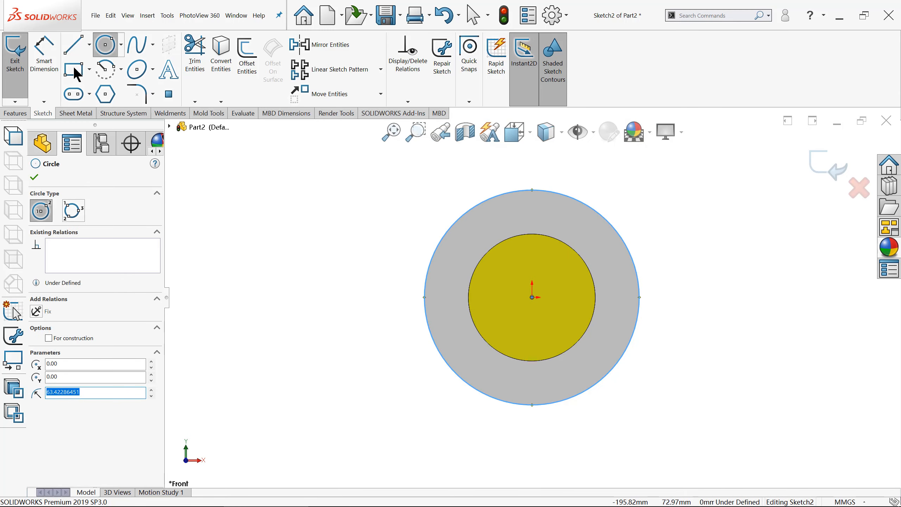
# Dimension the new circle's diameter and set it to 150 mm.
pyautogui.click(44, 50)
pyautogui.click(475, 210)
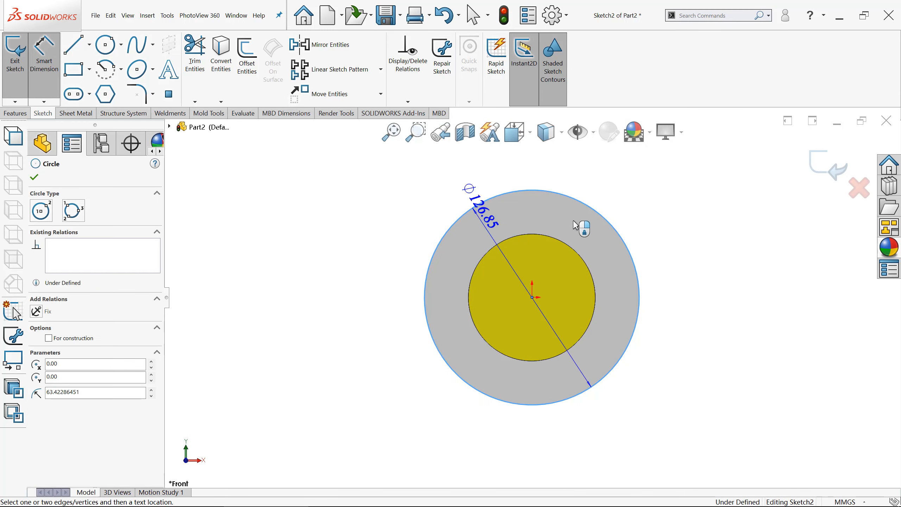
pyautogui.click(596, 245)
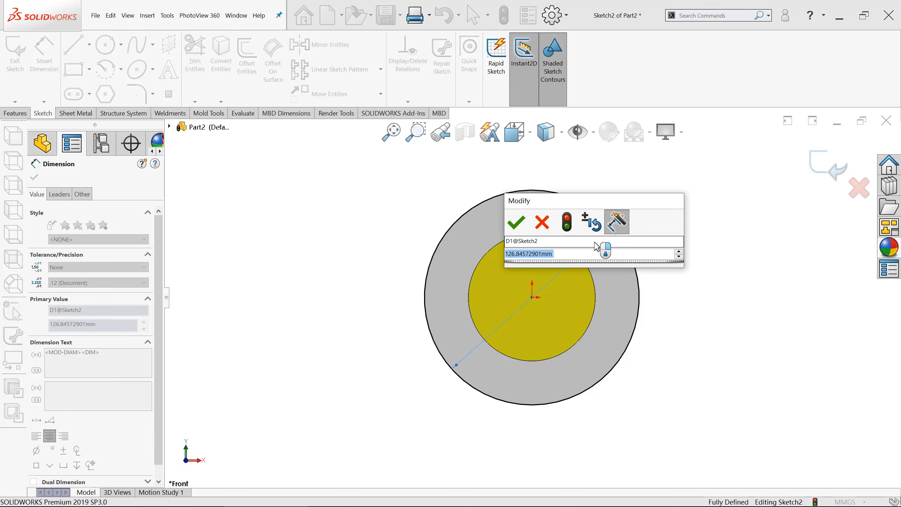
pyautogui.write('150')
pyautogui.press('Return')
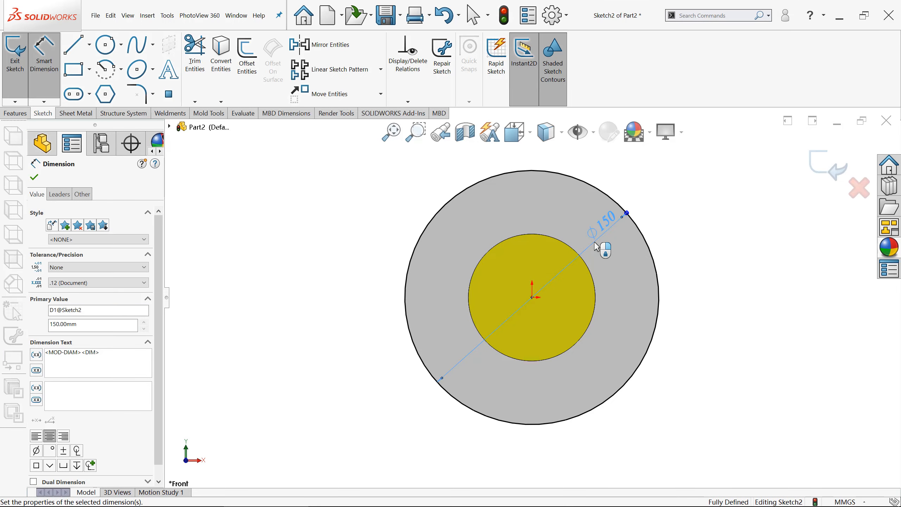
pyautogui.click(351, 247)
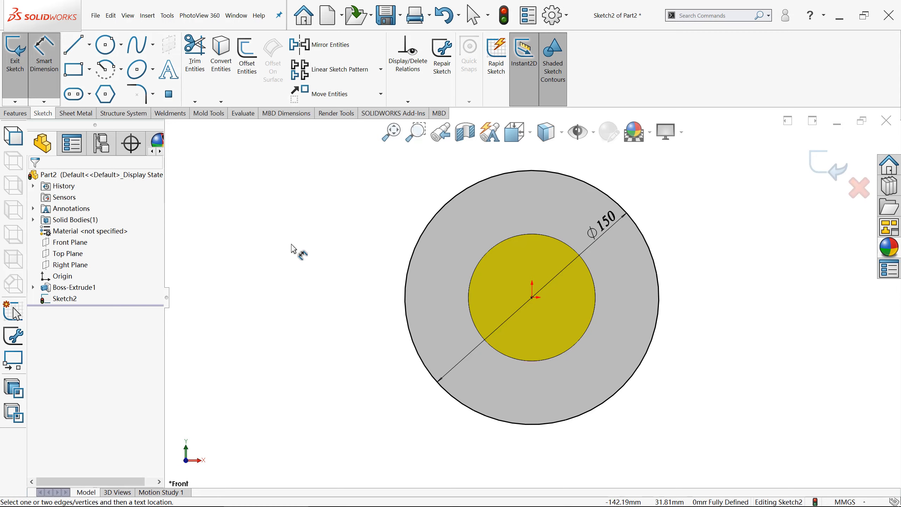
# Set up a blind boss extrusion of the 150 mm circle with a depth of 10 mm.
pyautogui.click(15, 113)
pyautogui.click(17, 57)
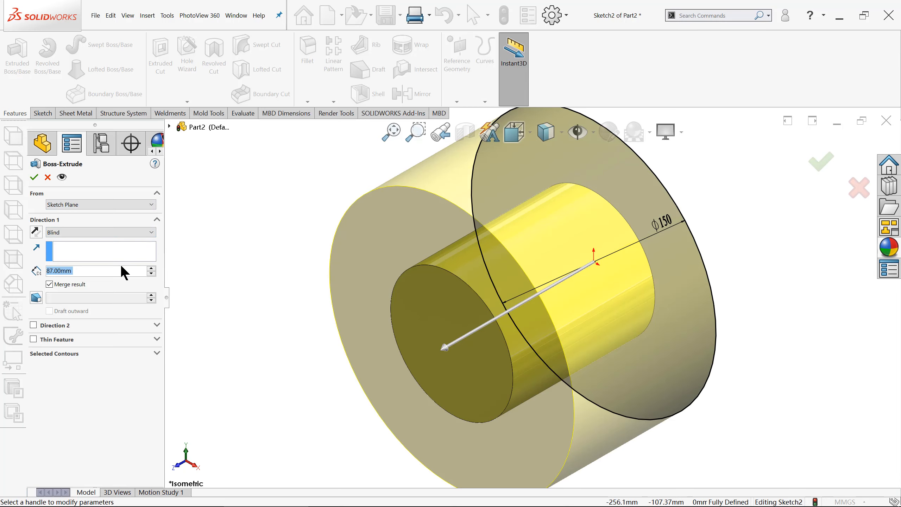
pyautogui.write('10')
pyautogui.press('Return')
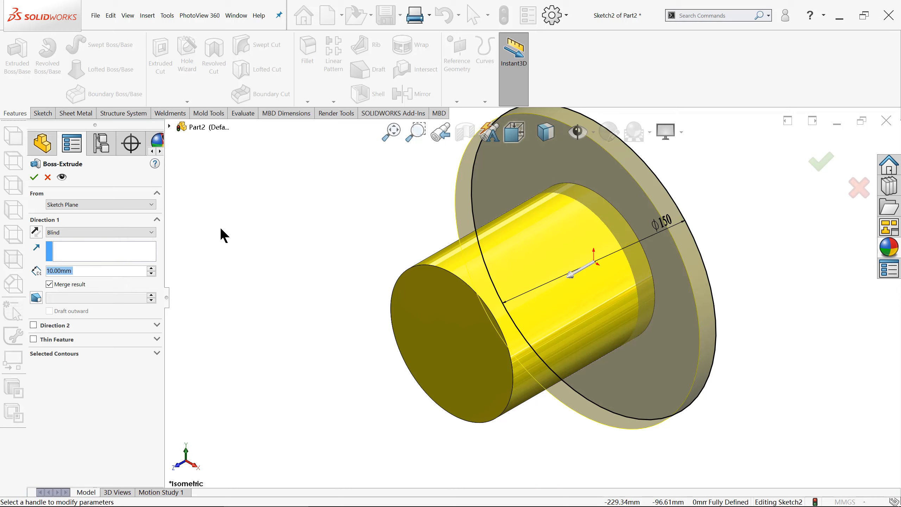
# Start the flange extrusion at an offset of 2.3 mm from the sketch plane, check the preview from the side and accept it.
pyautogui.click(79, 204)
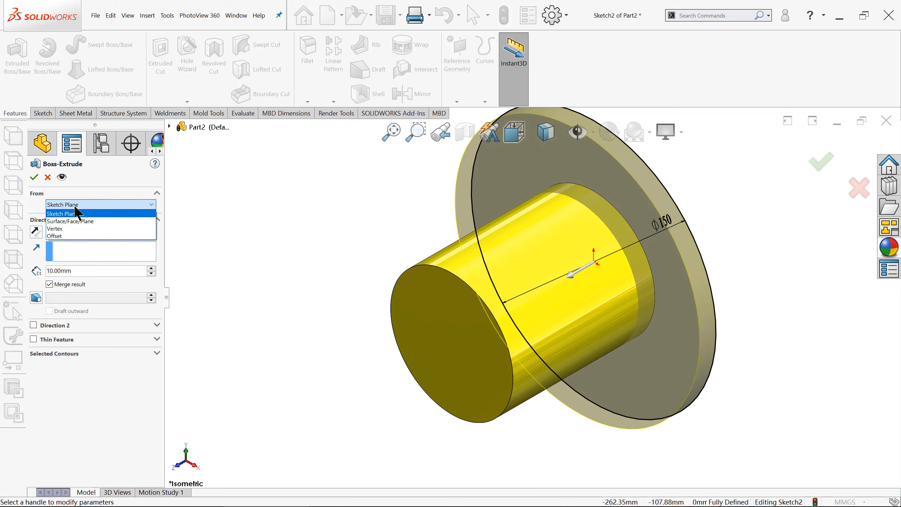
pyautogui.click(60, 236)
pyautogui.click(92, 220)
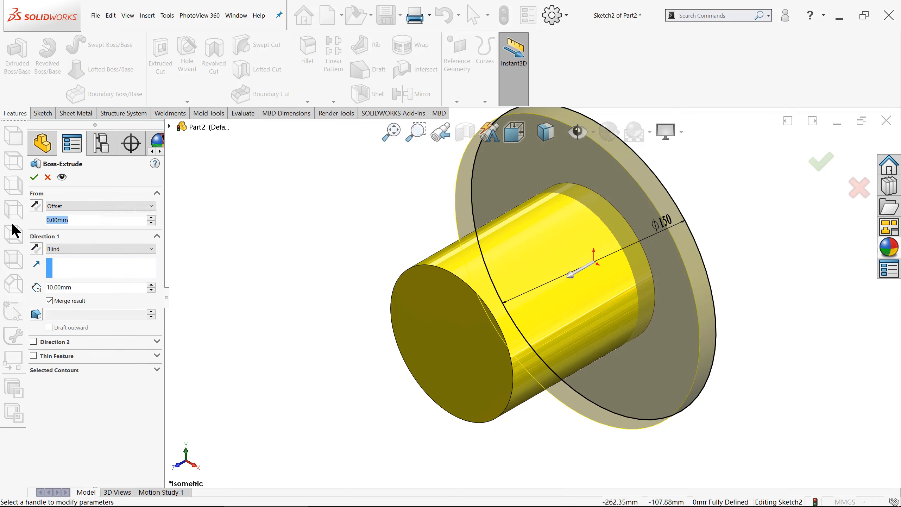
pyautogui.write('2.3')
pyautogui.press('Return')
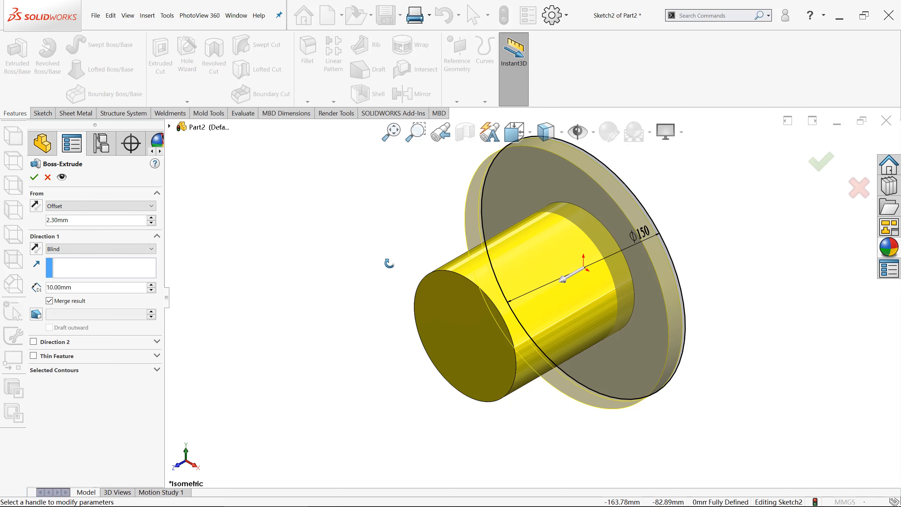
pyautogui.moveTo(388, 262); pyautogui.dragTo(492, 315, button='middle')
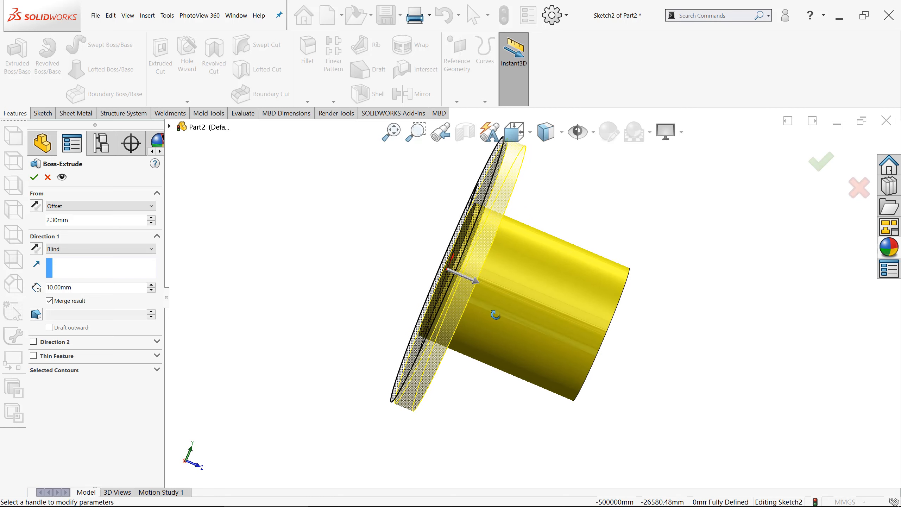
pyautogui.hotkey('ctrl', '1')
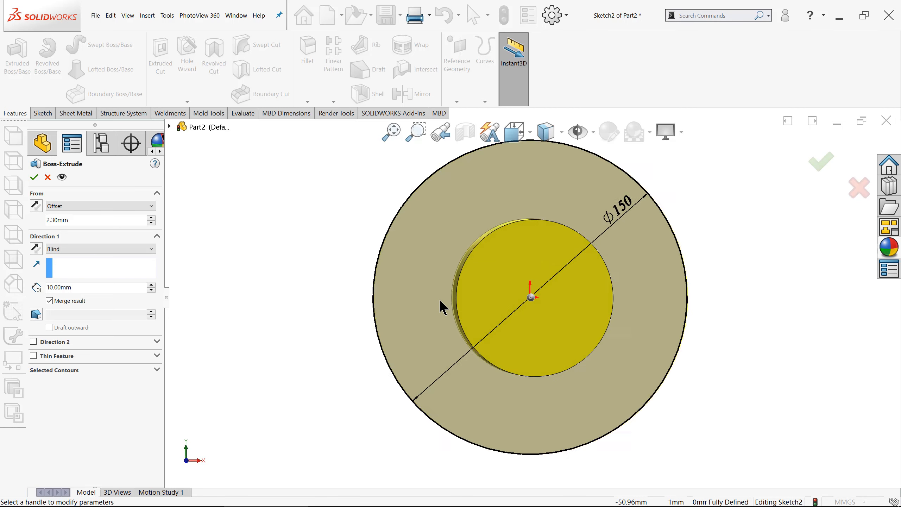
pyautogui.hotkey('ctrl', '3')
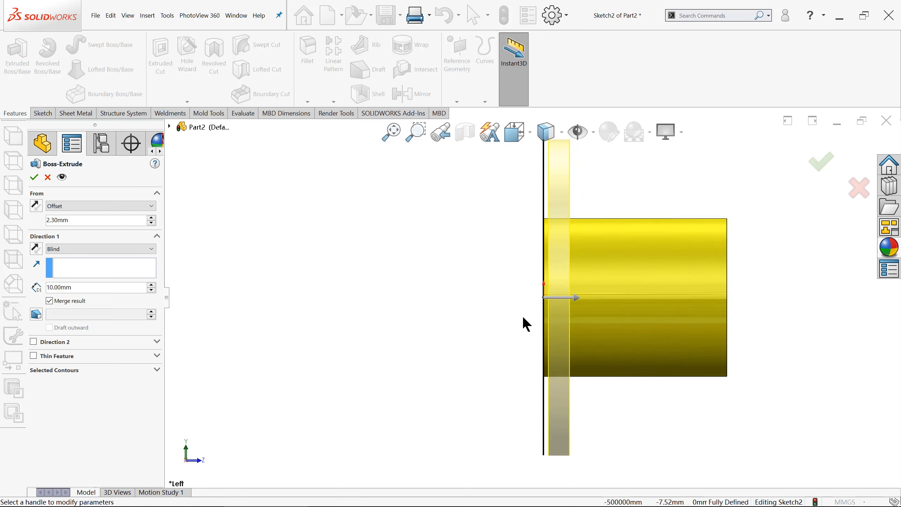
pyautogui.scroll(-3, 549, 363)
pyautogui.scroll(4, 536, 362)
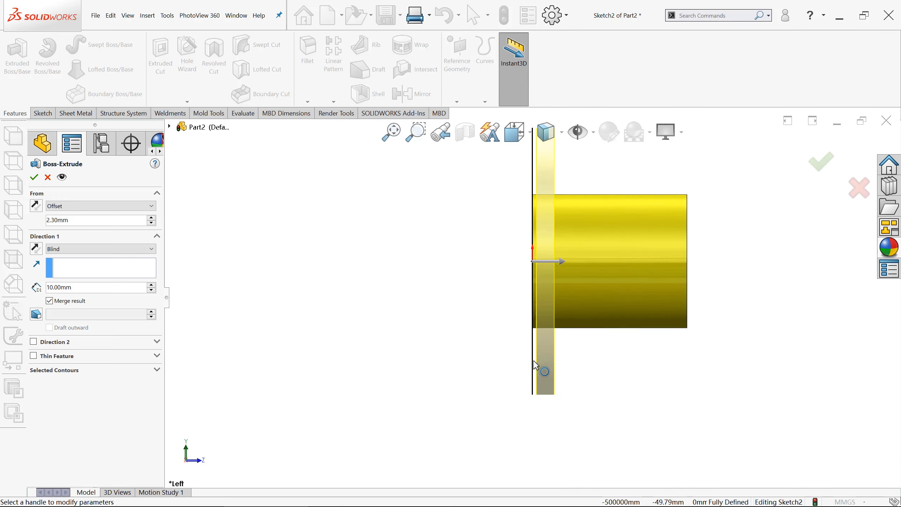
pyautogui.scroll(-2, 706, 243)
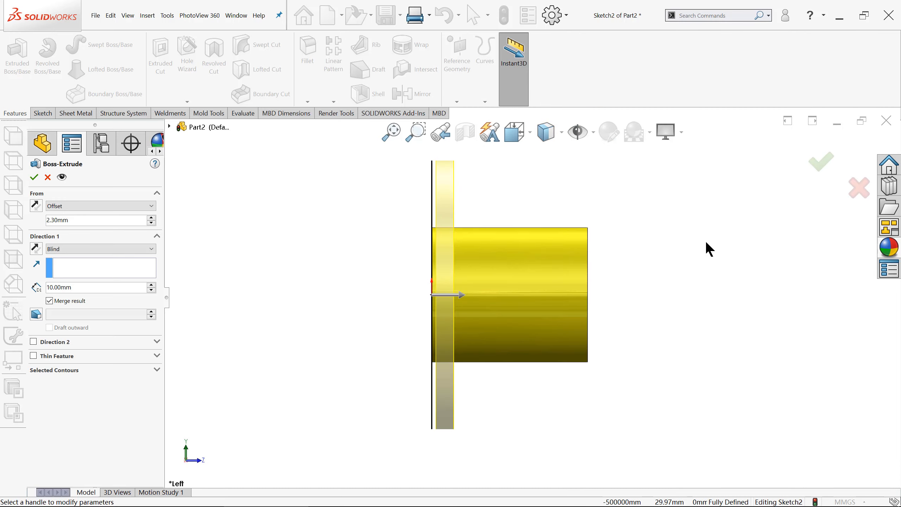
pyautogui.click(821, 168)
# Start a sketch on the cylinder's free end face and draw a circle centred on the origin with a radius of about 17 mm.
pyautogui.press('f')
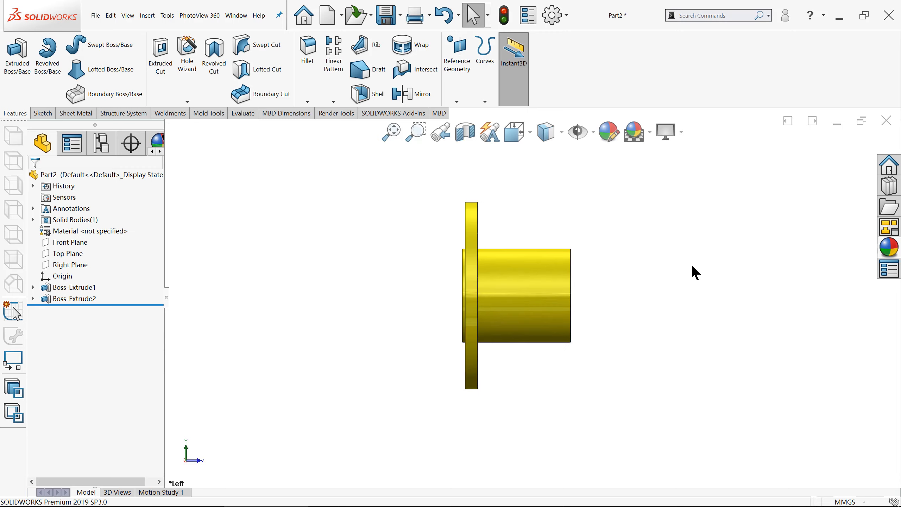
pyautogui.moveTo(693, 266); pyautogui.dragTo(635, 276, button='middle')
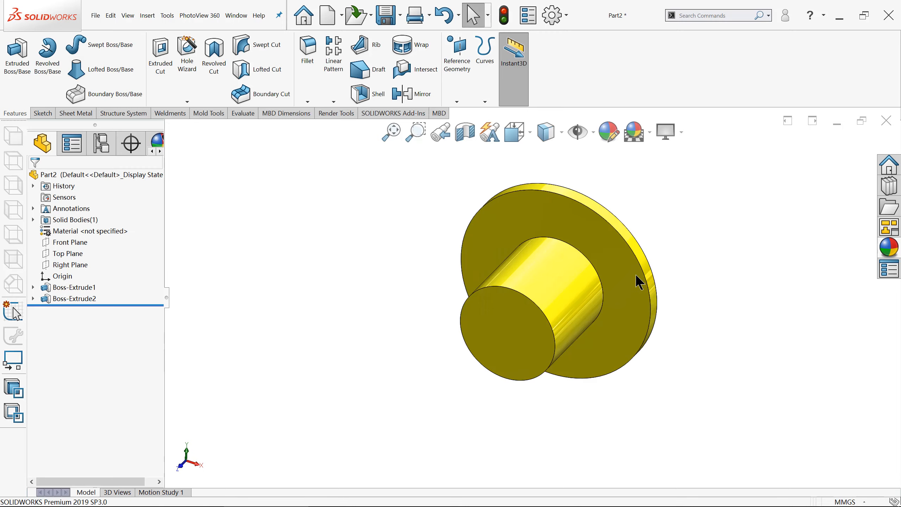
pyautogui.hotkey('ctrl', '7')
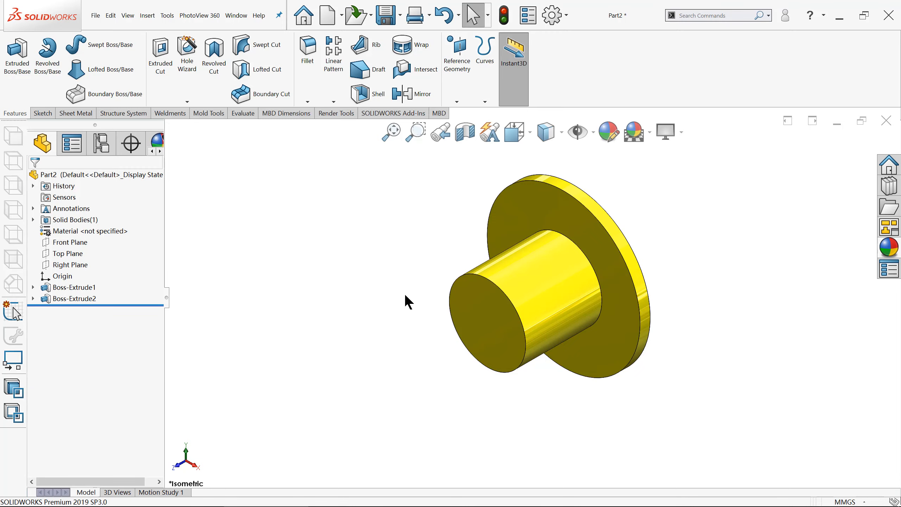
pyautogui.click(489, 333)
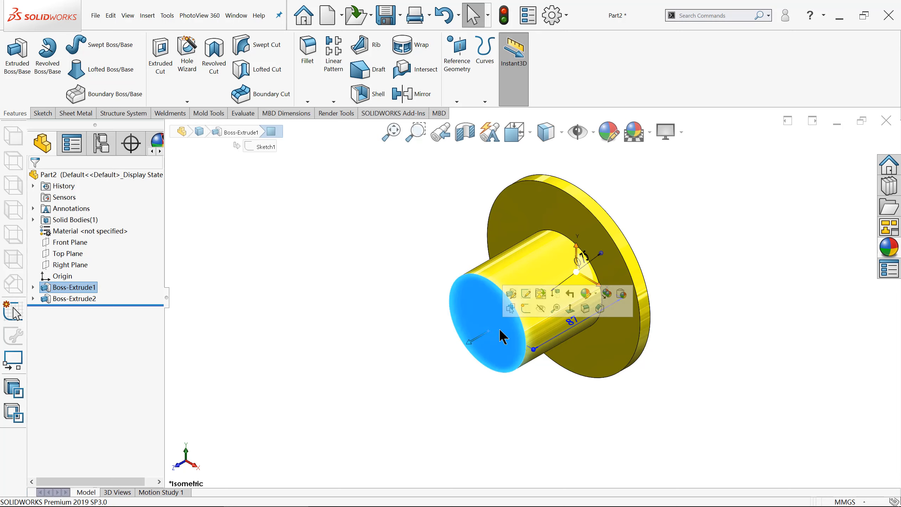
pyautogui.click(525, 307)
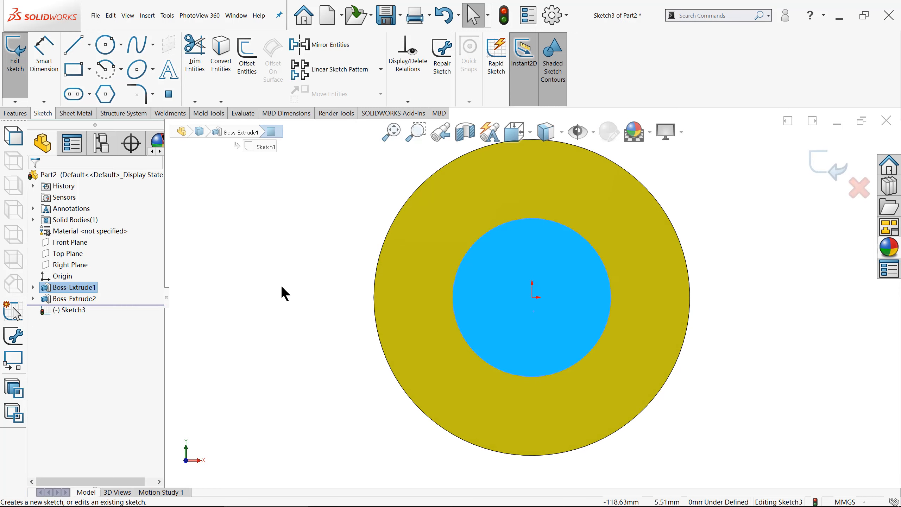
pyautogui.click(105, 44)
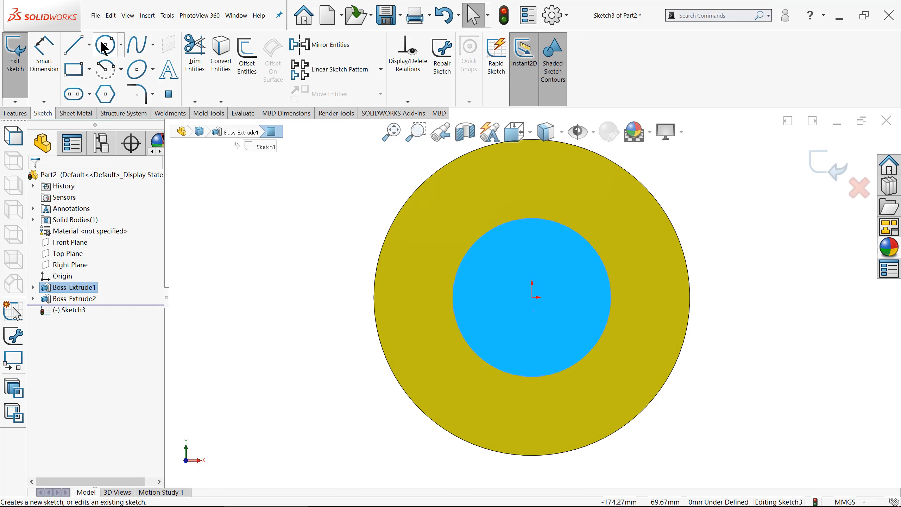
pyautogui.click(532, 298)
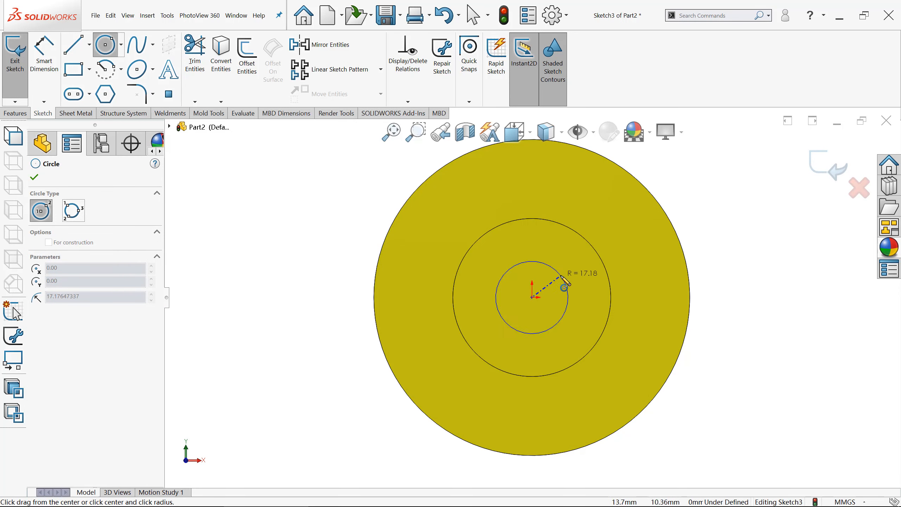
pyautogui.click(563, 282)
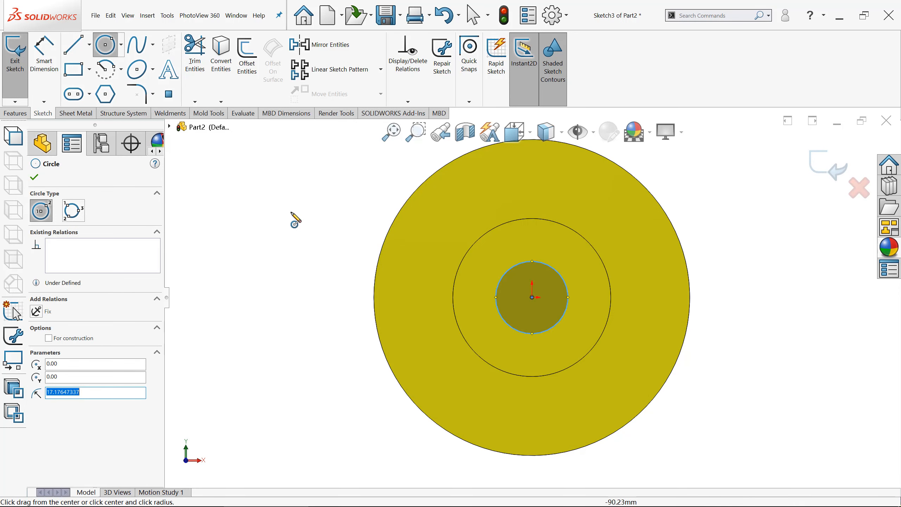
# Draw a three-sided keyway outline with lines across the upper edge of the central circle, about 10 mm wide and 11 mm tall.
pyautogui.click(79, 42)
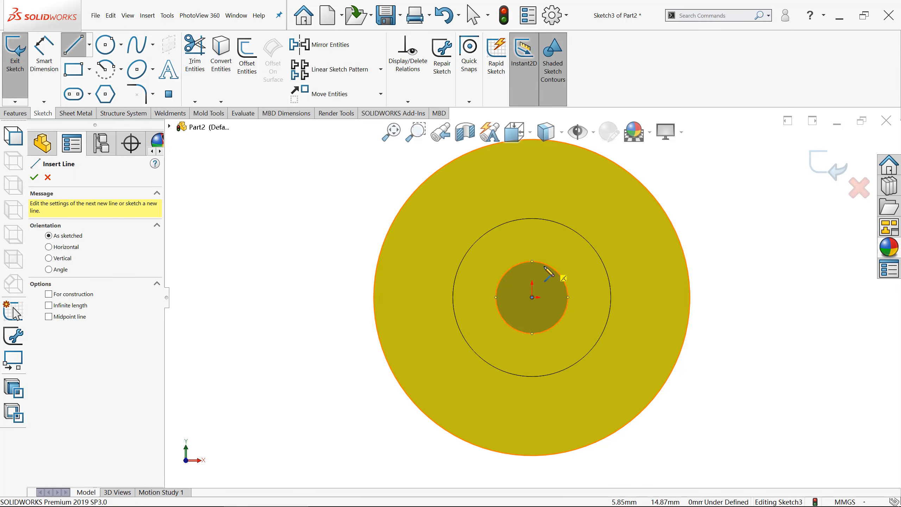
pyautogui.scroll(-5, 546, 280)
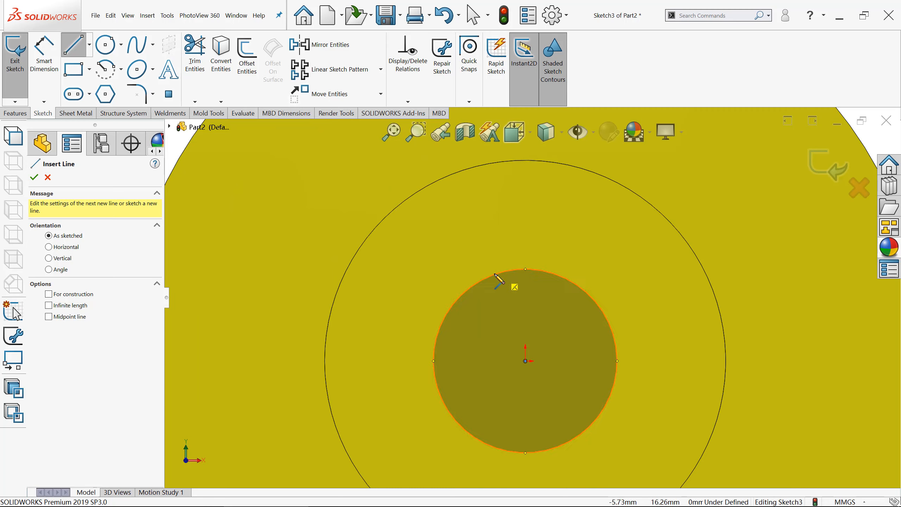
pyautogui.click(496, 274)
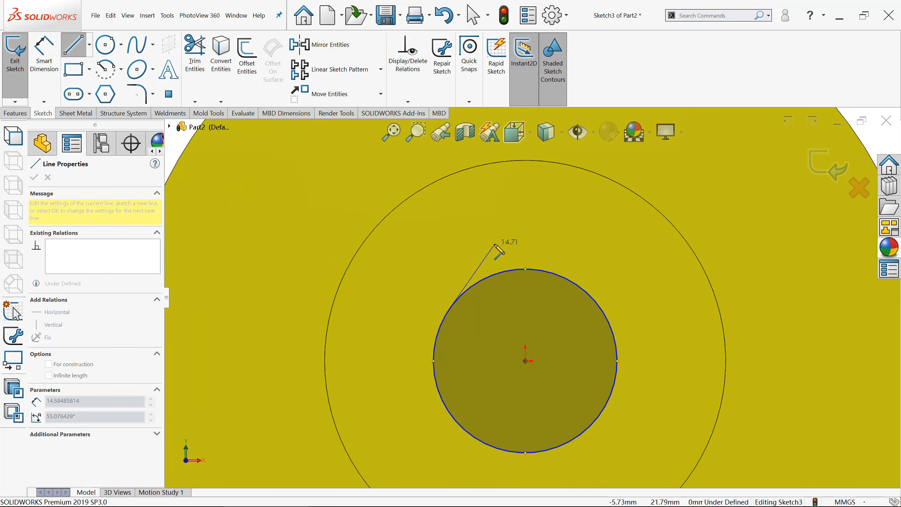
pyautogui.press('Escape')
pyautogui.click(504, 298)
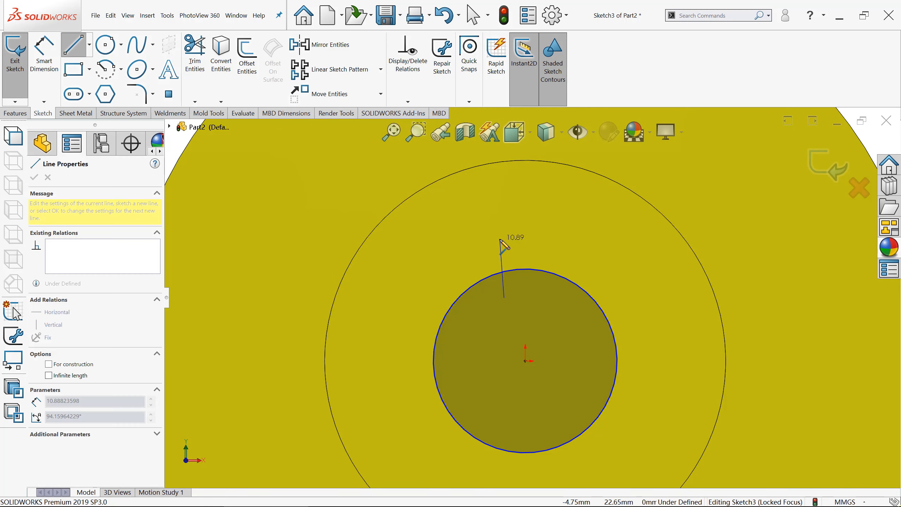
pyautogui.click(503, 241)
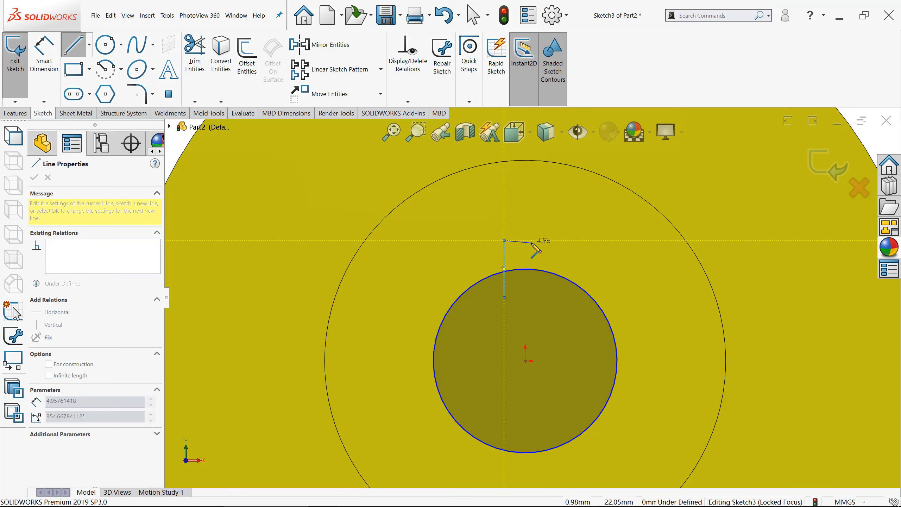
pyautogui.click(558, 241)
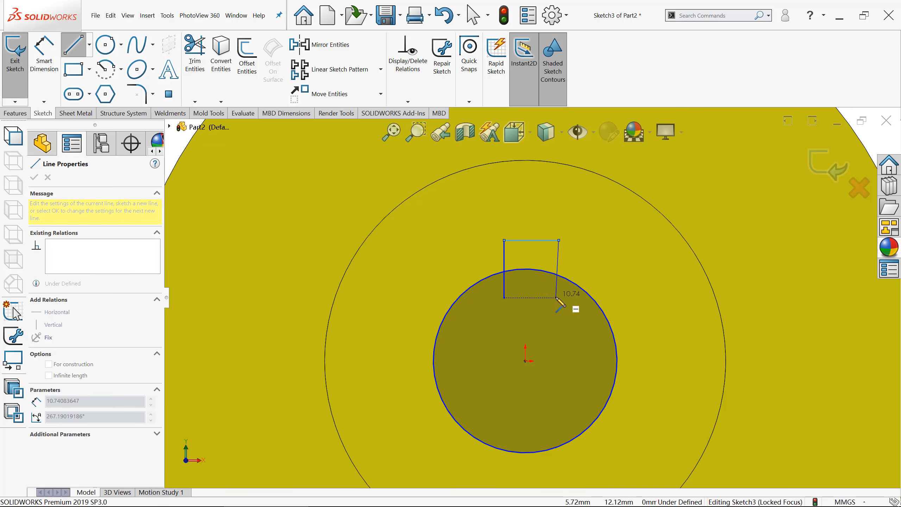
pyautogui.doubleClick(558, 298)
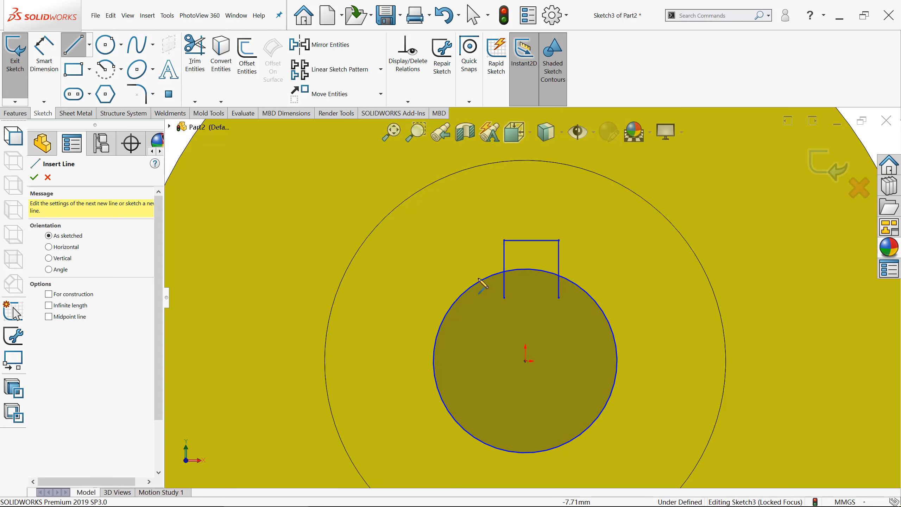
# Draw a construction centerline from the origin to the midpoint of the keyway's upper line.
pyautogui.click(89, 45)
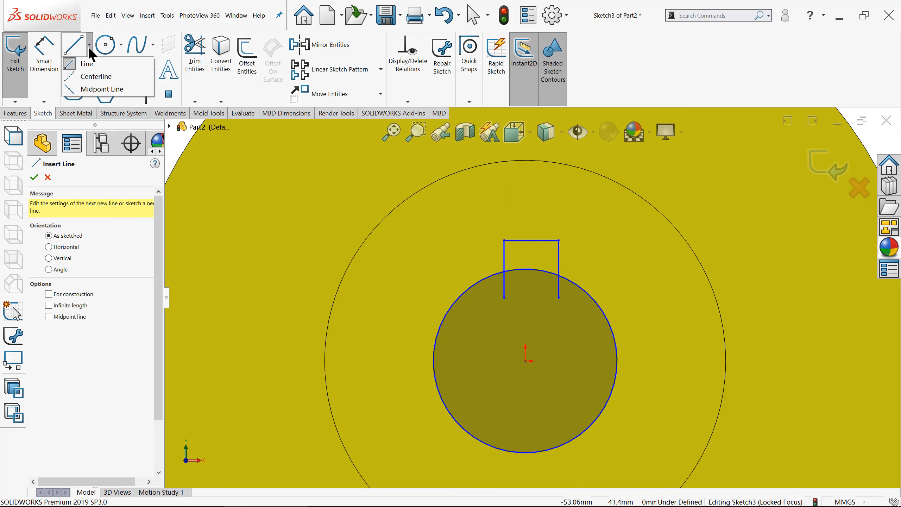
pyautogui.click(81, 76)
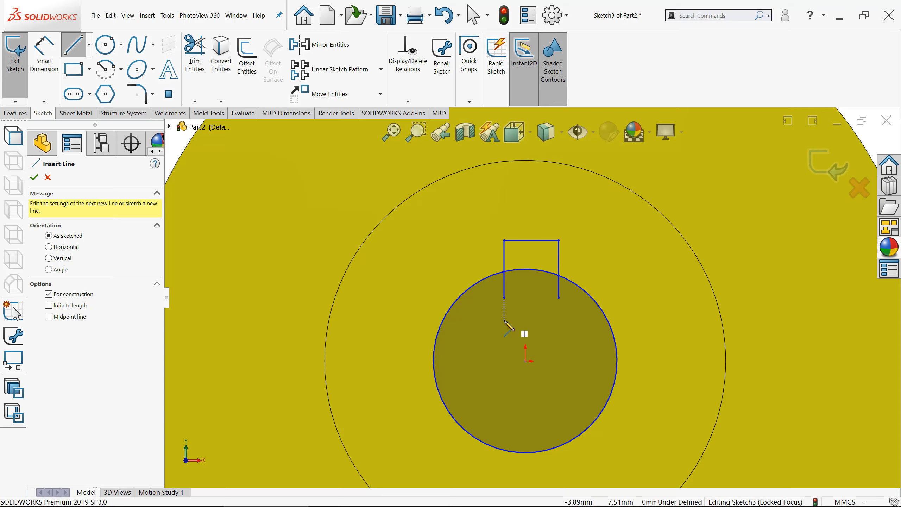
pyautogui.click(526, 360)
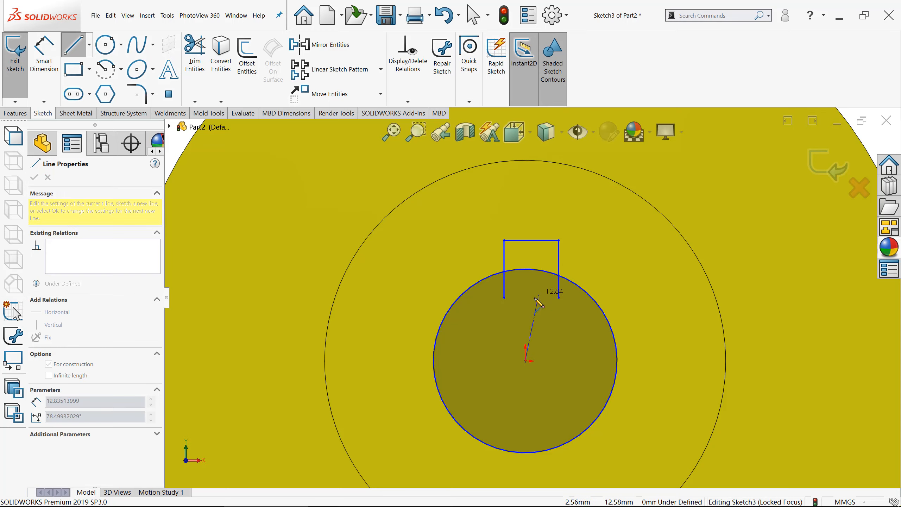
pyautogui.click(531, 241)
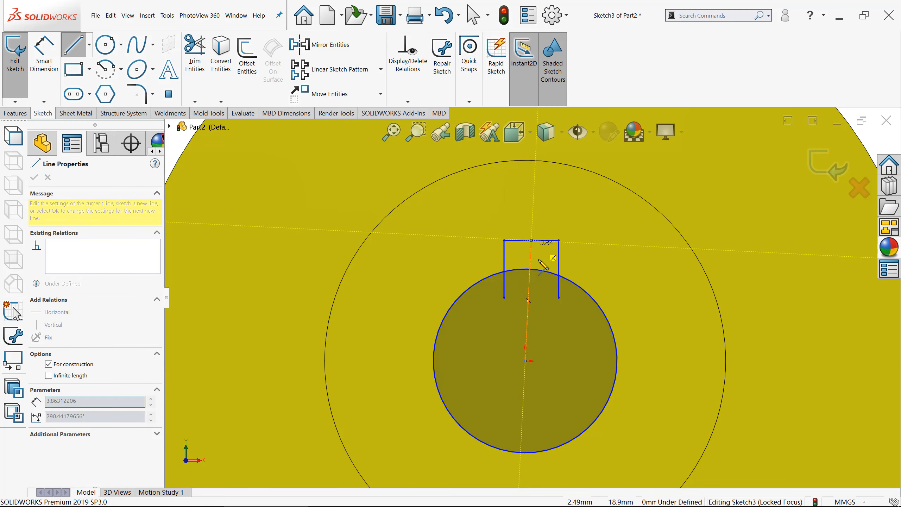
pyautogui.press('Escape')
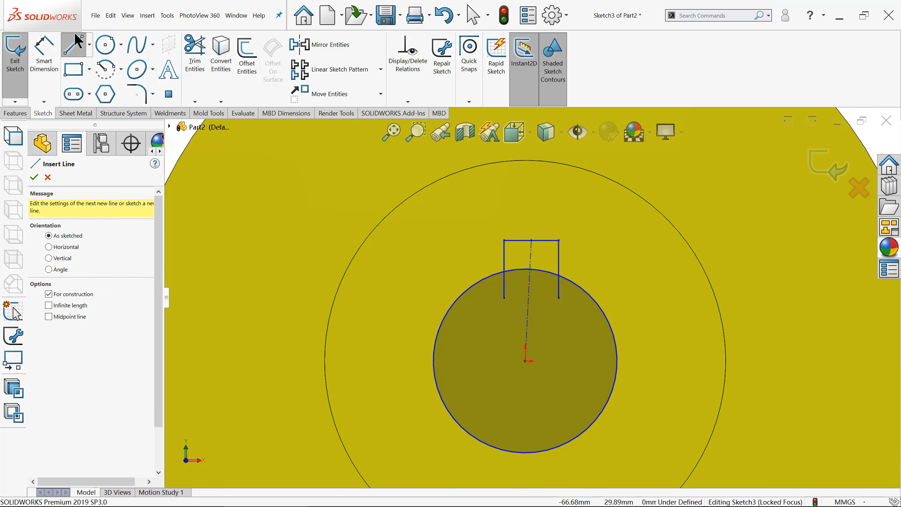
pyautogui.click(75, 36)
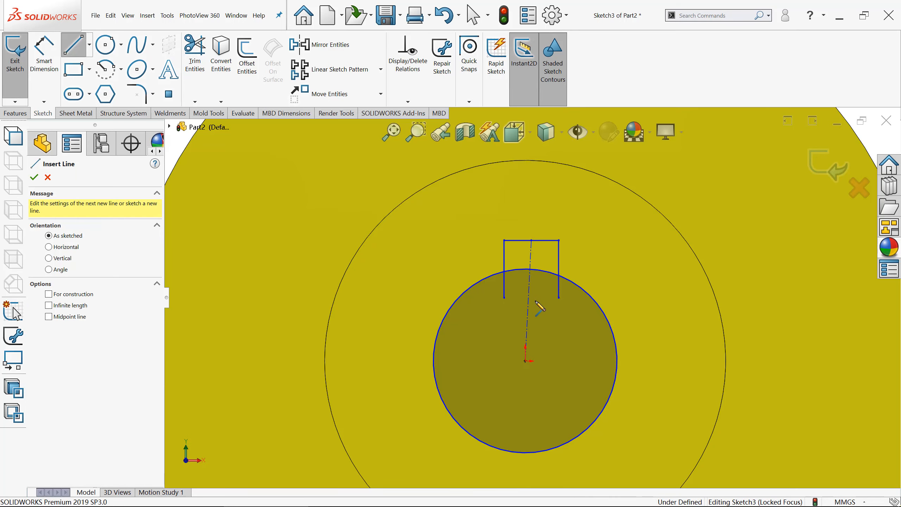
pyautogui.press('Escape')
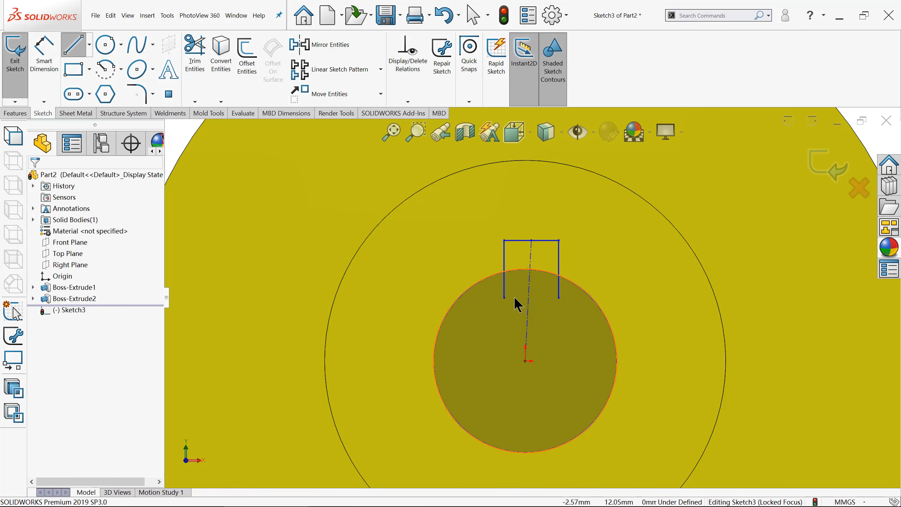
# Add a Vertical relation to the keyway's centerline.
pyautogui.click(528, 289)
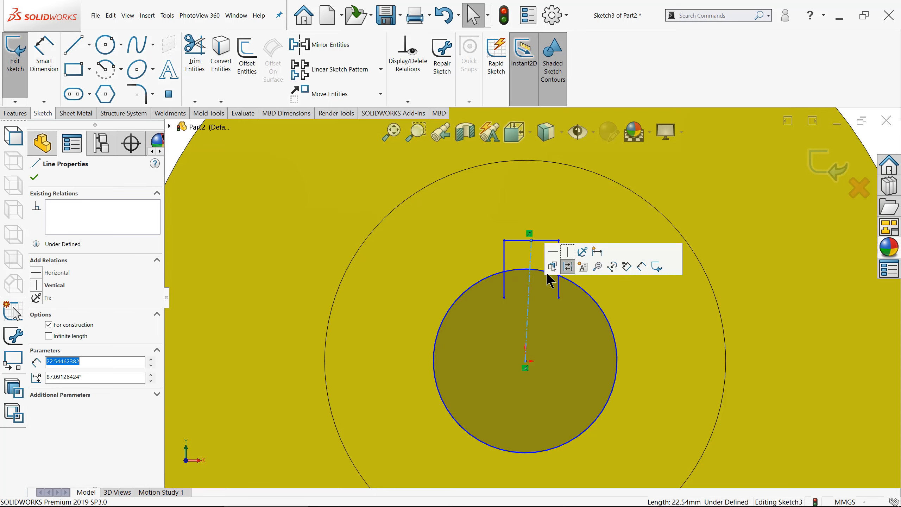
pyautogui.click(568, 254)
pyautogui.scroll(5, 499, 268)
pyautogui.click(312, 245)
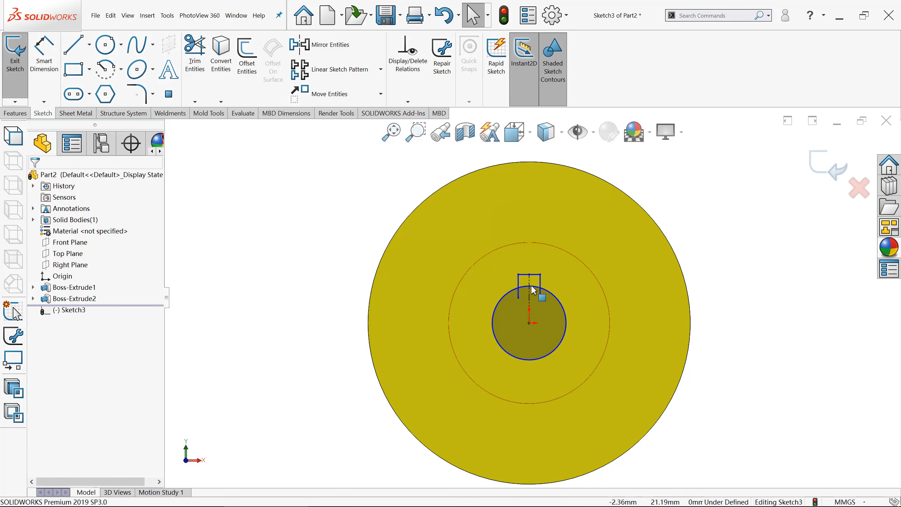
# Trim away the ends of the two keyway side lines that extend inside the central circle.
pyautogui.scroll(-5, 526, 292)
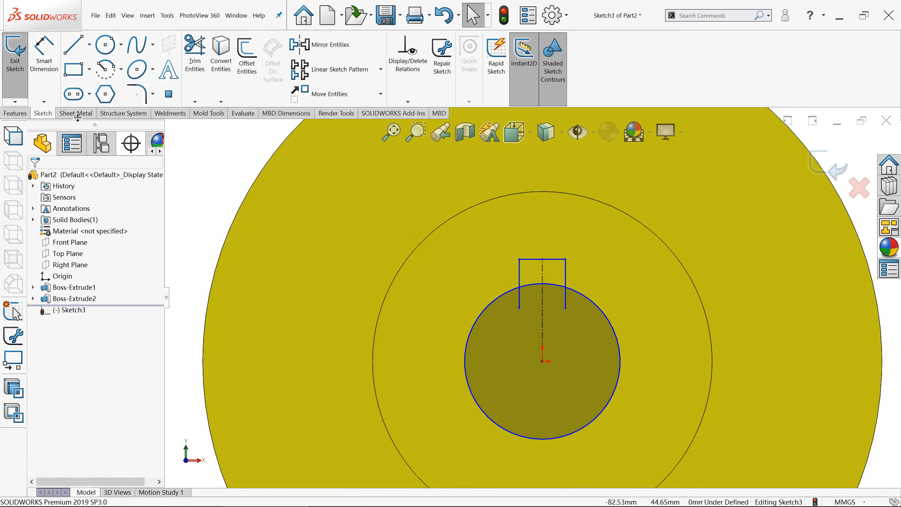
pyautogui.click(195, 53)
pyautogui.scroll(-2, 522, 295)
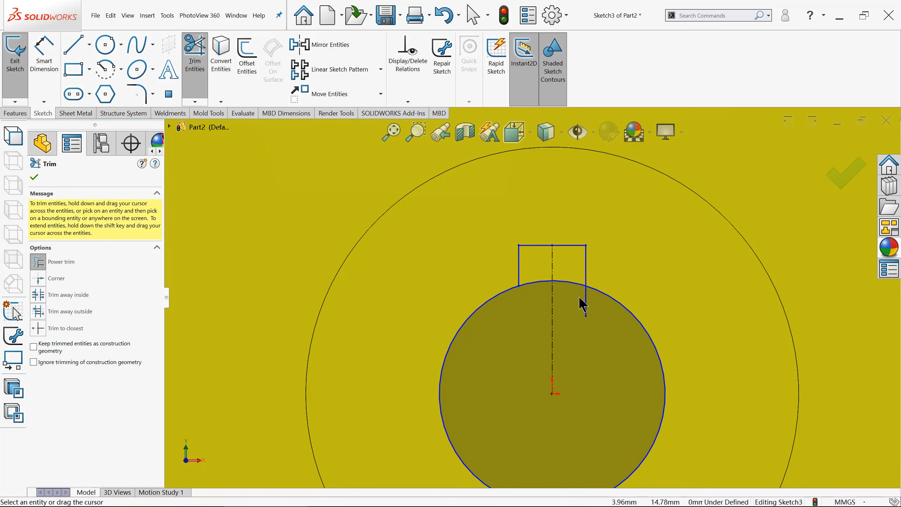
pyautogui.scroll(3, 536, 304)
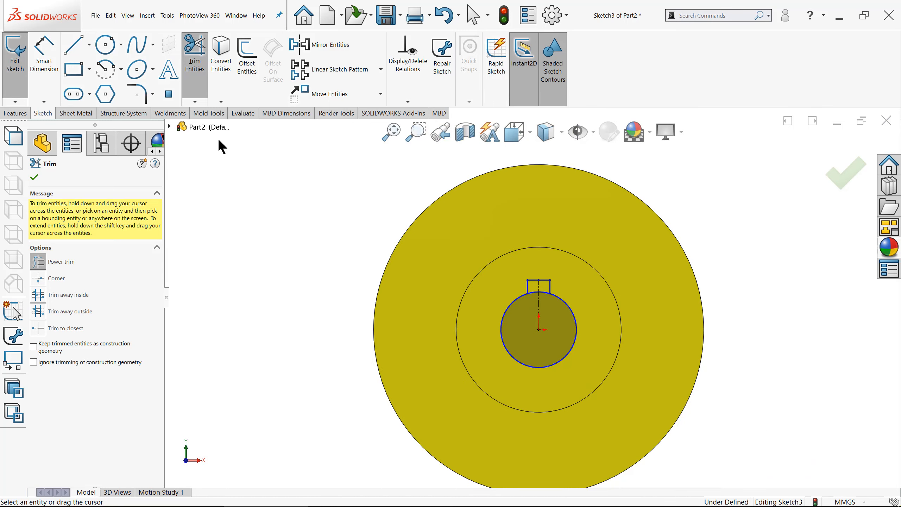
# Dimension the central circle's diameter and set it to 35 mm.
pyautogui.click(44, 49)
pyautogui.scroll(-1, 579, 356)
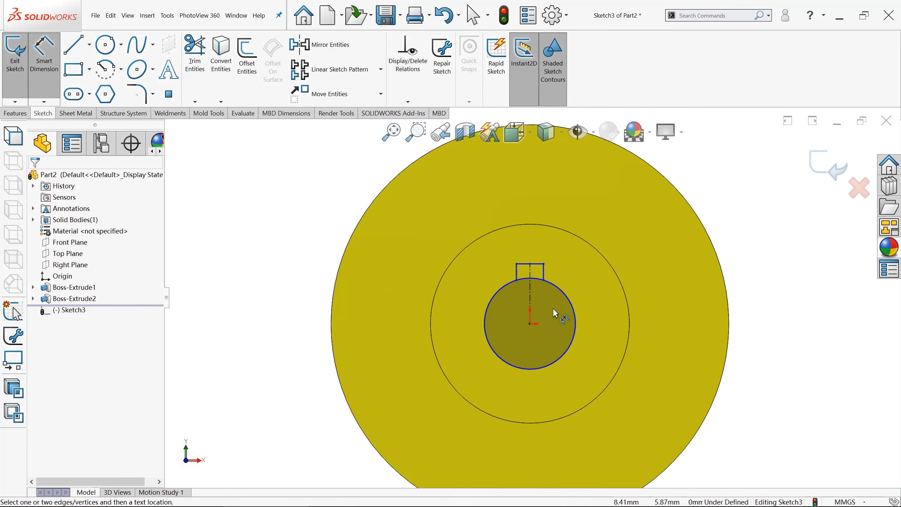
pyautogui.click(557, 308)
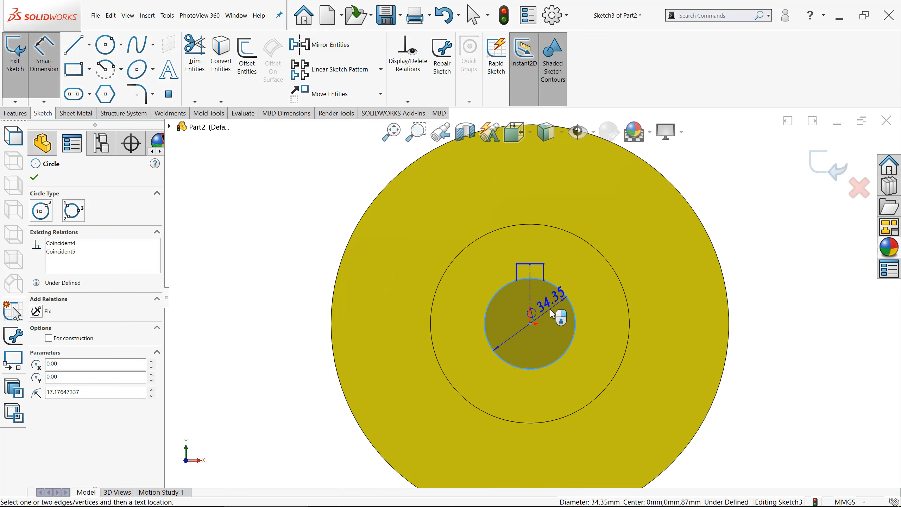
pyautogui.click(552, 313)
pyautogui.write('3')
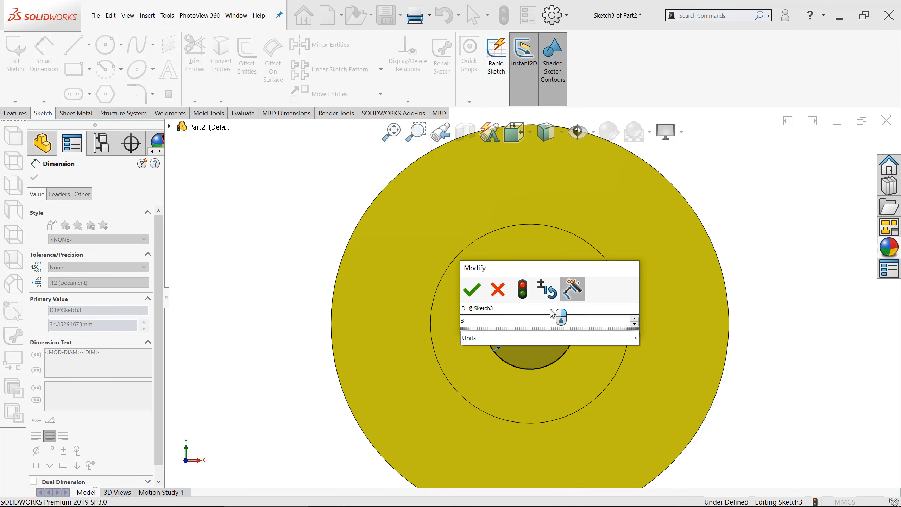
pyautogui.write('5')
pyautogui.press('Return')
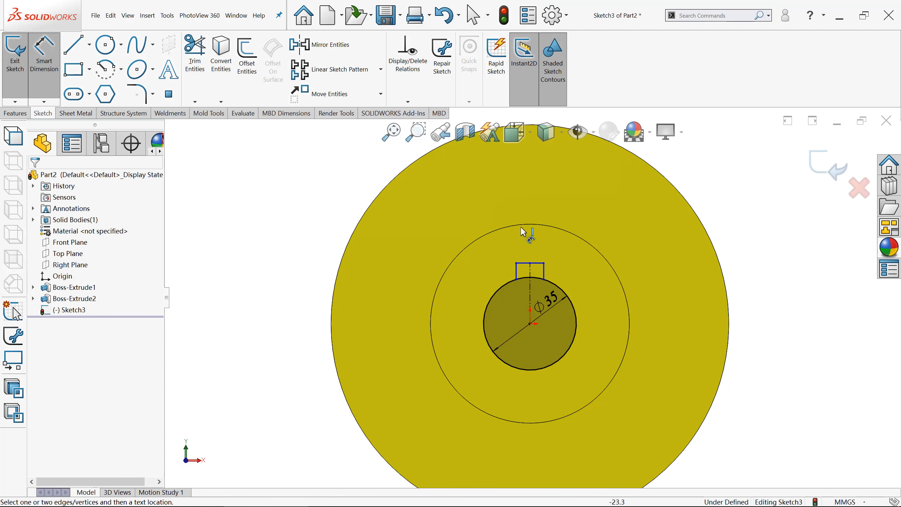
# Dimension the keyway's upper line and set its width to 10 mm.
pyautogui.scroll(-2, 533, 282)
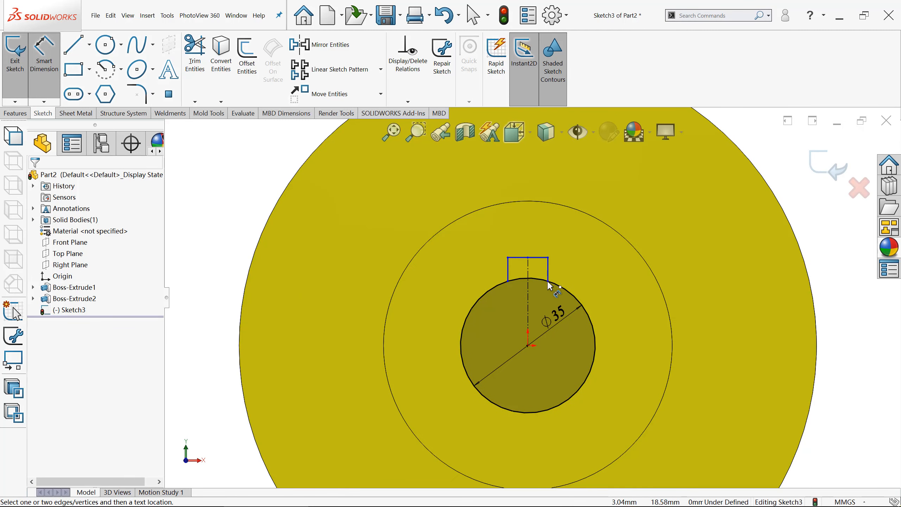
pyautogui.scroll(-1, 548, 282)
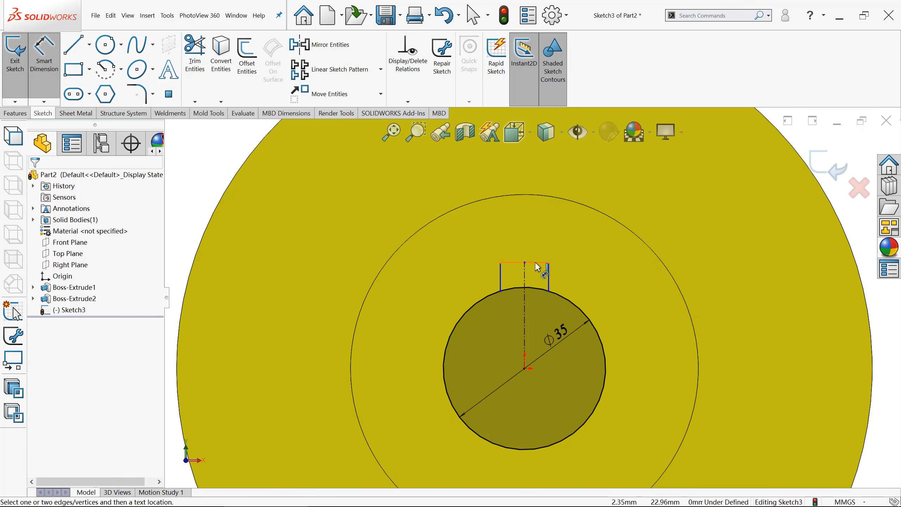
pyautogui.click(537, 267)
pyautogui.click(532, 239)
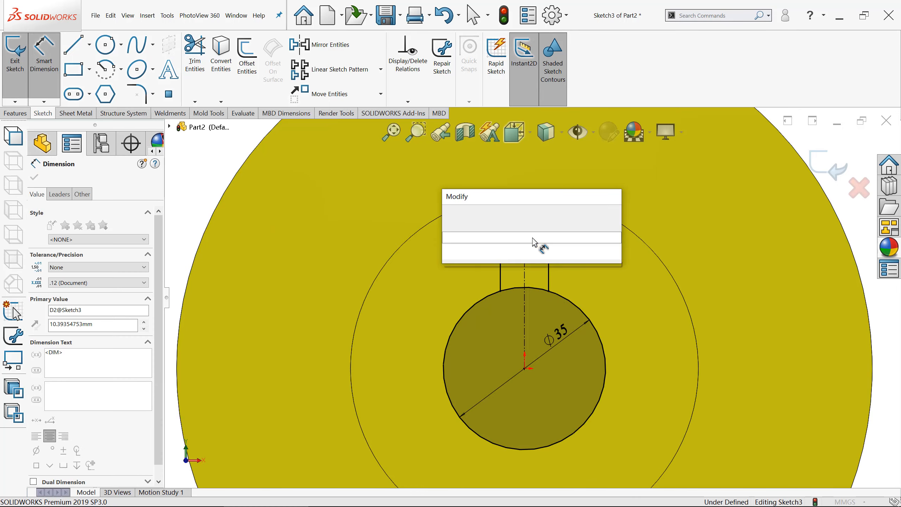
pyautogui.write('10')
pyautogui.press('Return')
pyautogui.scroll(1, 533, 245)
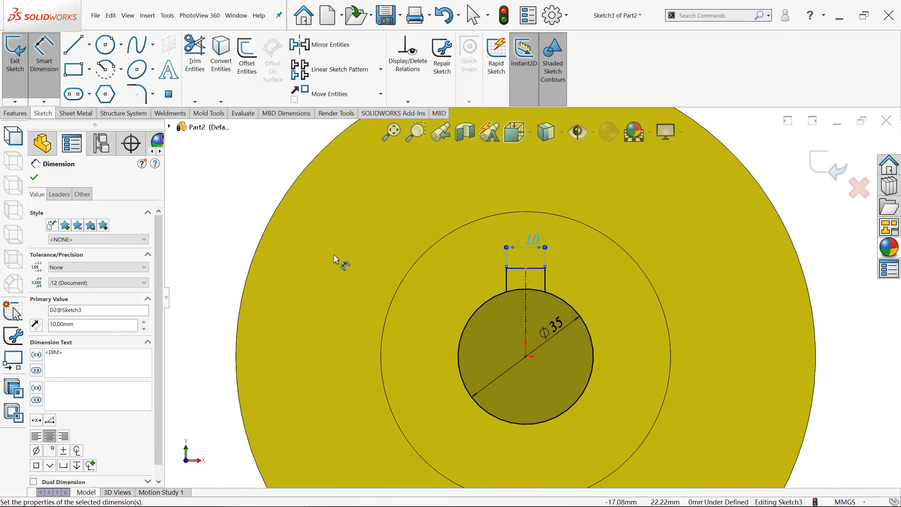
pyautogui.click(234, 216)
# Dimension the vertical distance from the keyway's upper line to the lowest point of the central circle and set it to 38.3 mm.
pyautogui.click(518, 267)
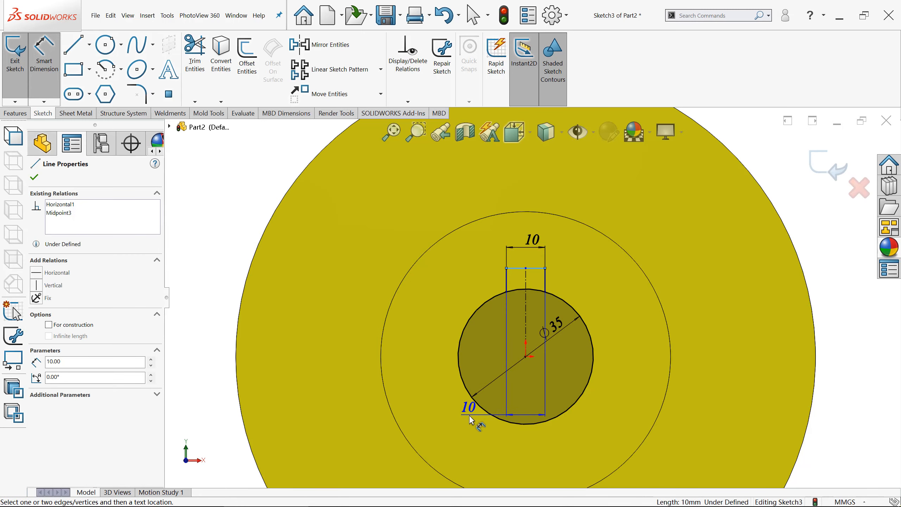
pyautogui.click(492, 418)
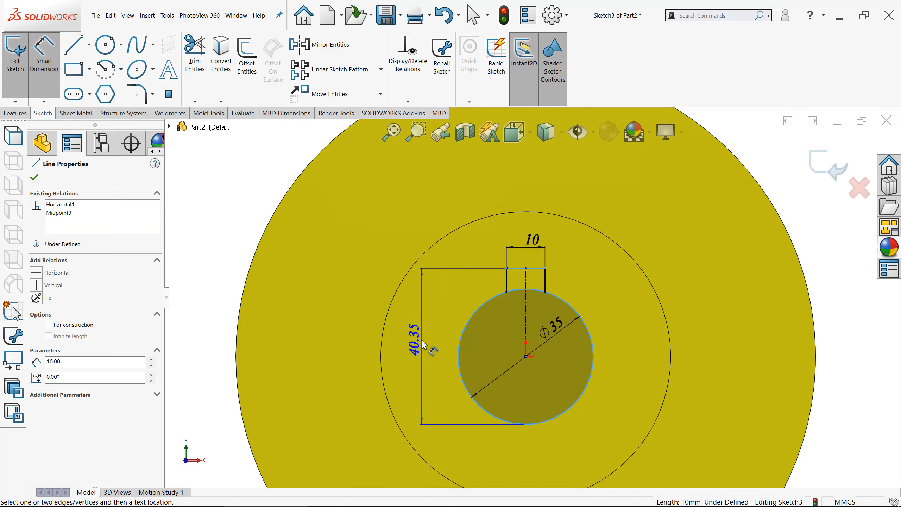
pyautogui.click(423, 342)
pyautogui.write('3')
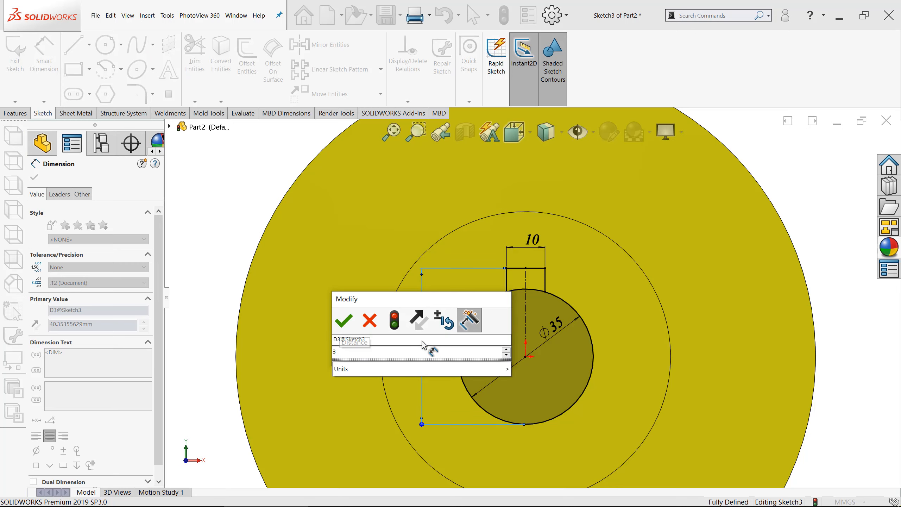
pyautogui.write('8.3')
pyautogui.press('Return')
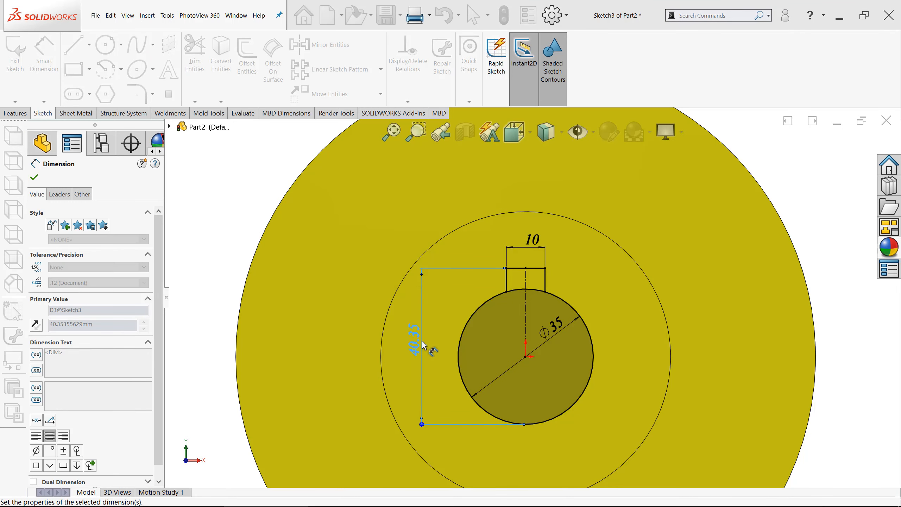
pyautogui.scroll(1, 416, 345)
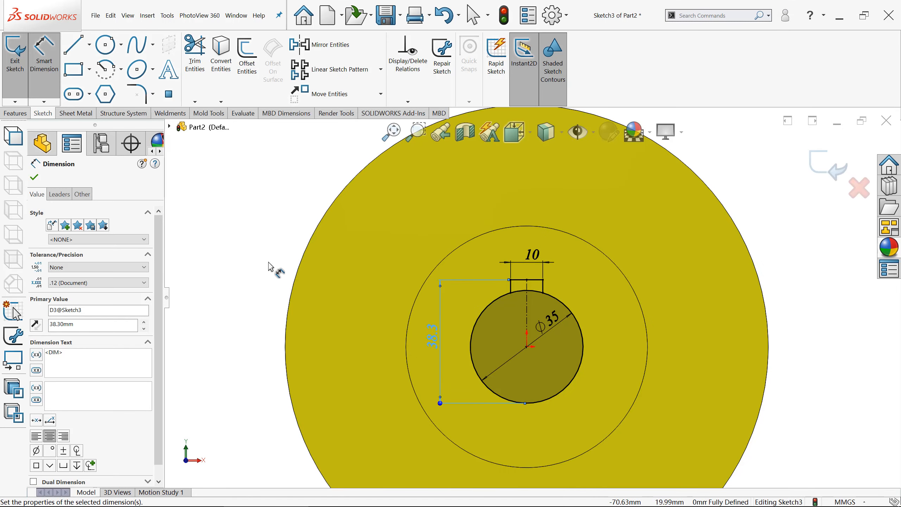
pyautogui.click(268, 261)
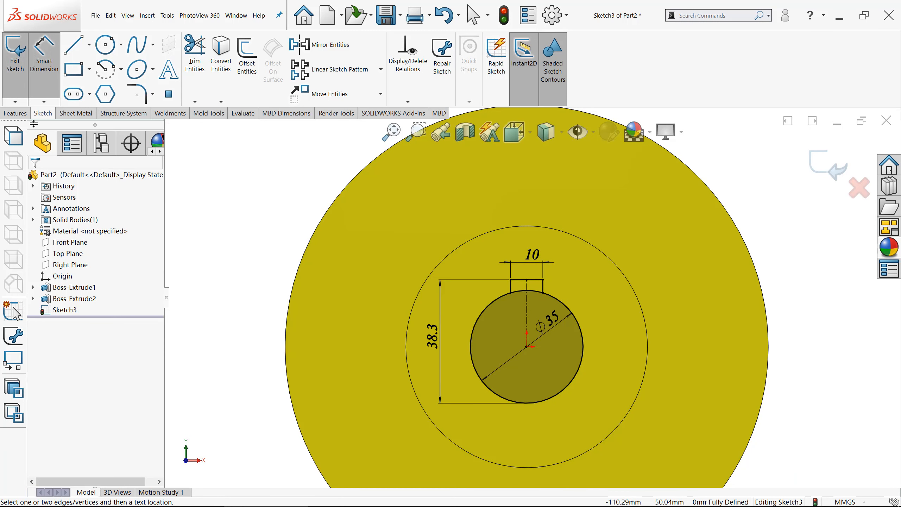
# Set up an Extruded Cut from the keyed bore sketch with the Through All end condition.
pyautogui.click(20, 113)
pyautogui.click(160, 54)
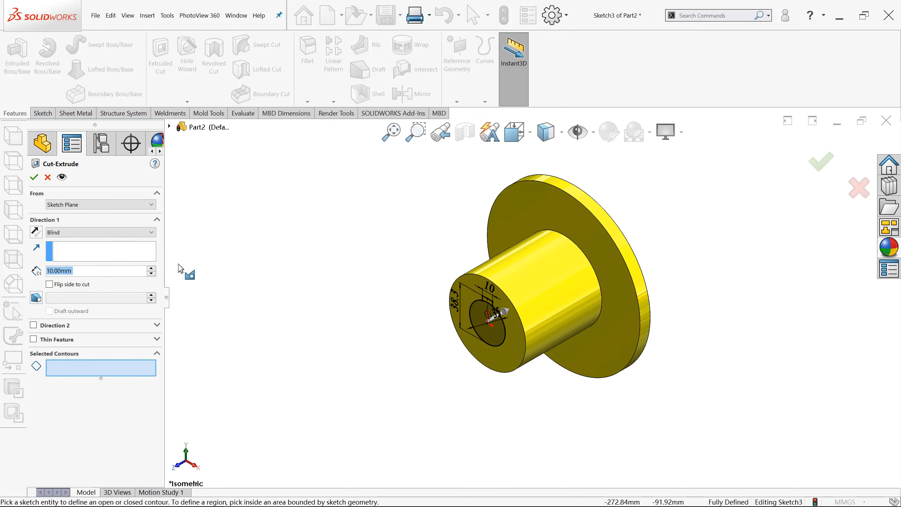
pyautogui.click(86, 233)
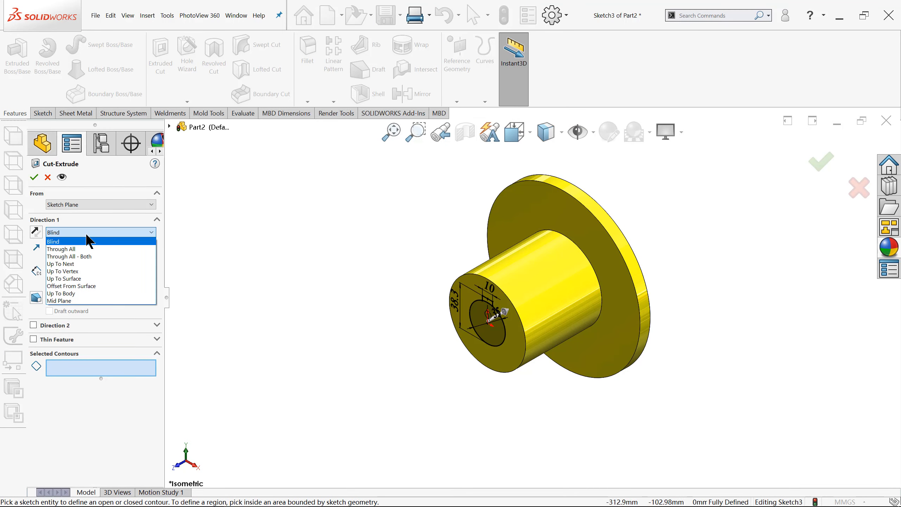
pyautogui.click(85, 240)
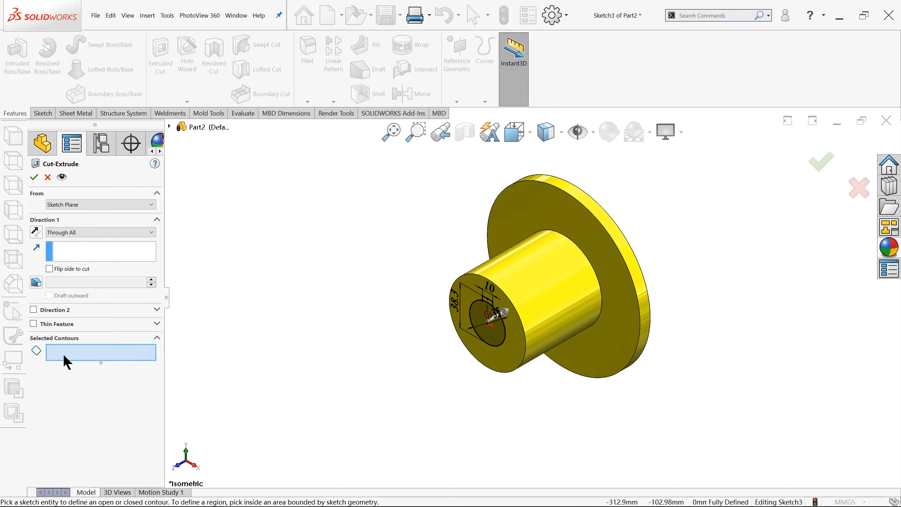
# Select the bore circle and both halves of the keyway as the contours and complete the cut.
pyautogui.scroll(-3, 490, 320)
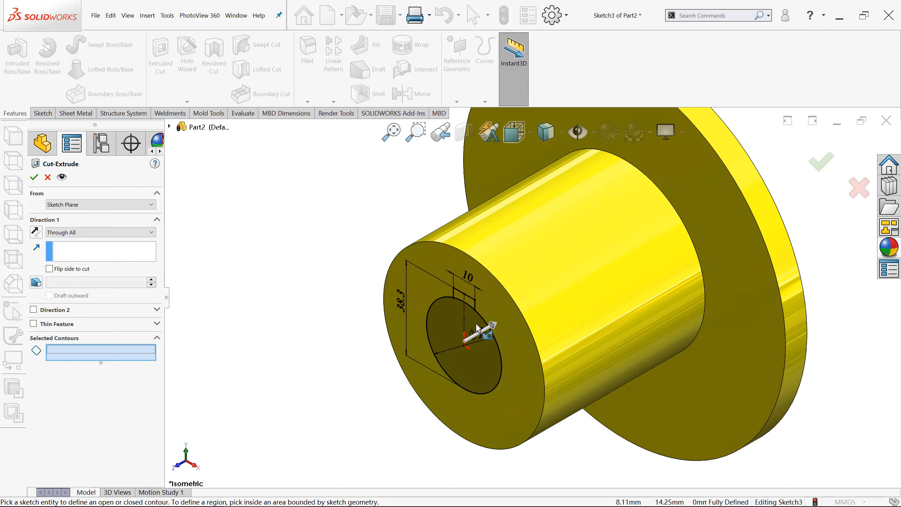
pyautogui.click(449, 327)
pyautogui.scroll(-2, 477, 303)
pyautogui.click(477, 301)
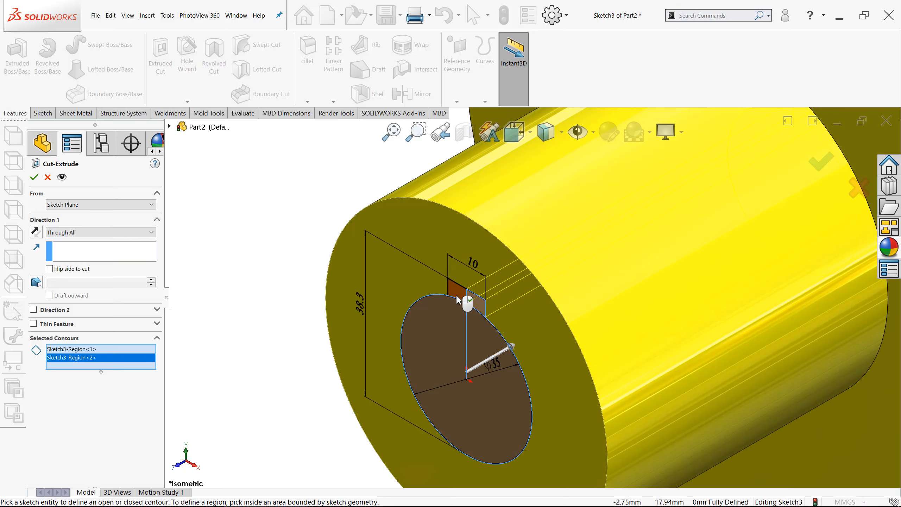
pyautogui.click(457, 302)
pyautogui.scroll(5, 405, 331)
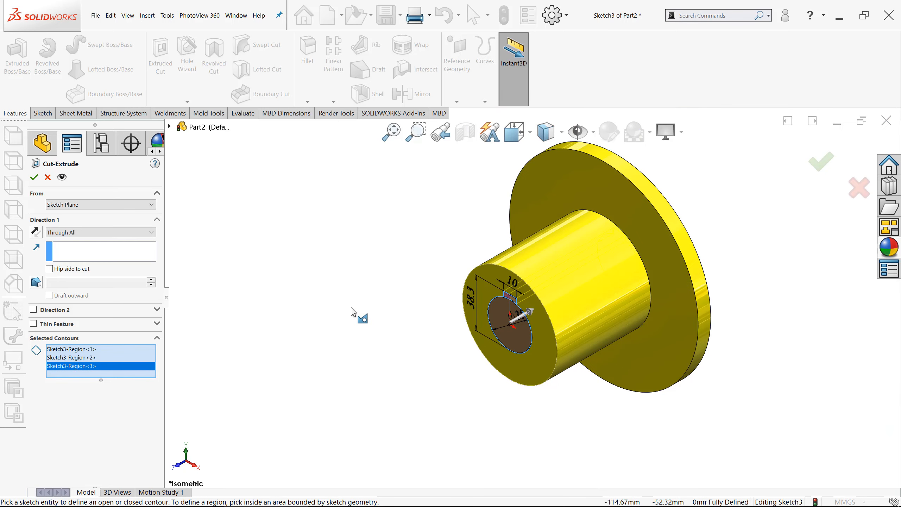
pyautogui.moveTo(346, 317); pyautogui.dragTo(327, 318, button='middle')
pyautogui.press('a')
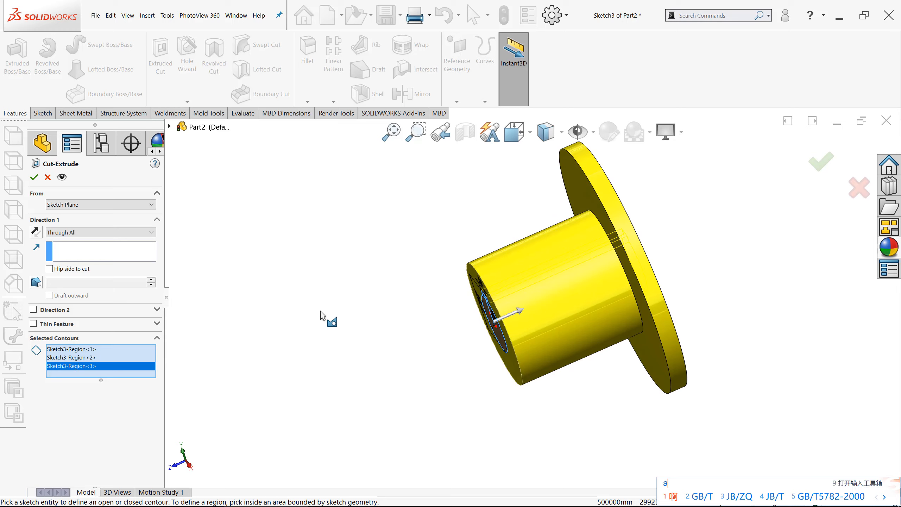
pyautogui.press('Escape')
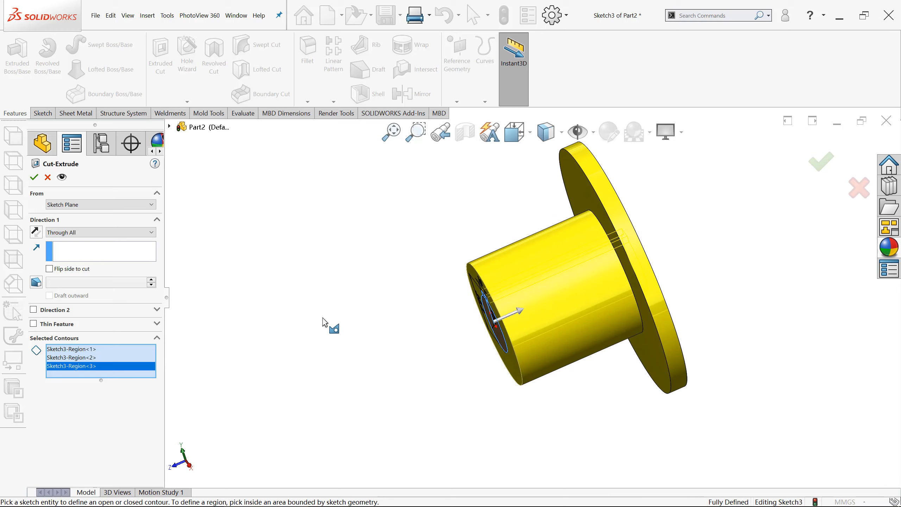
pyautogui.hotkey('ctrl', '7')
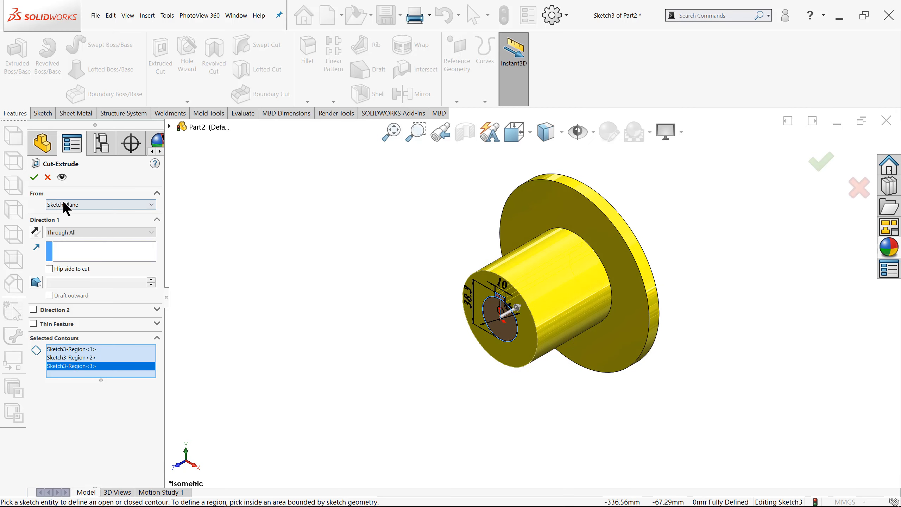
pyautogui.click(34, 177)
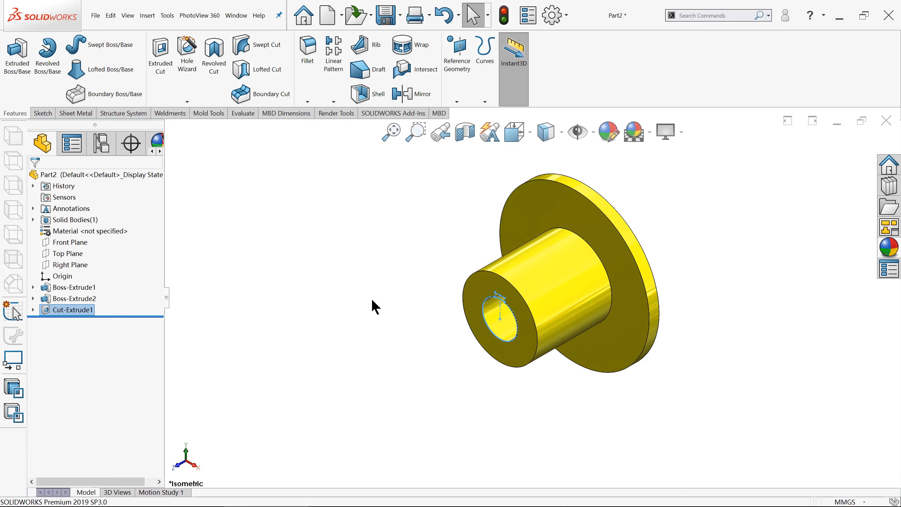
pyautogui.moveTo(432, 321); pyautogui.dragTo(396, 304, button='middle')
pyautogui.hotkey('ctrl', '7')
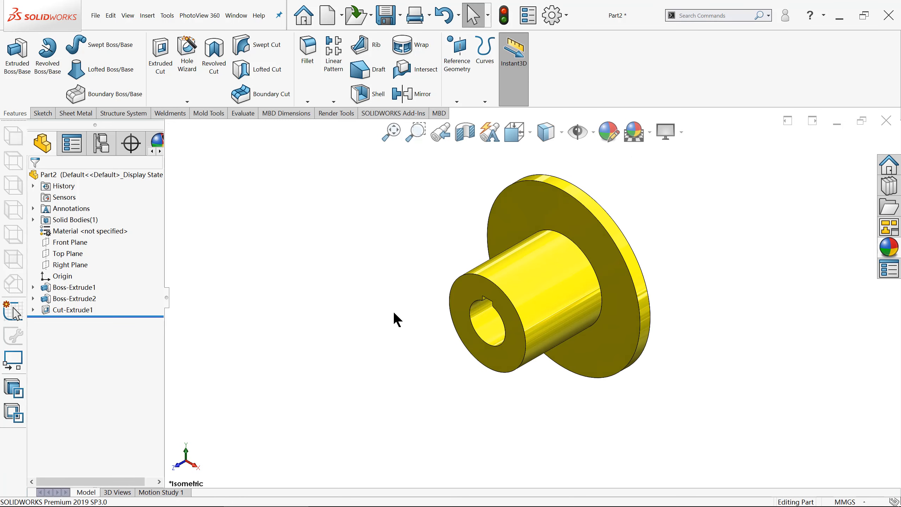
# Start a sketch on the flange's hub-side face and draw a construction circle about 118 mm in diameter centred on the origin.
pyautogui.click(554, 211)
pyautogui.click(589, 190)
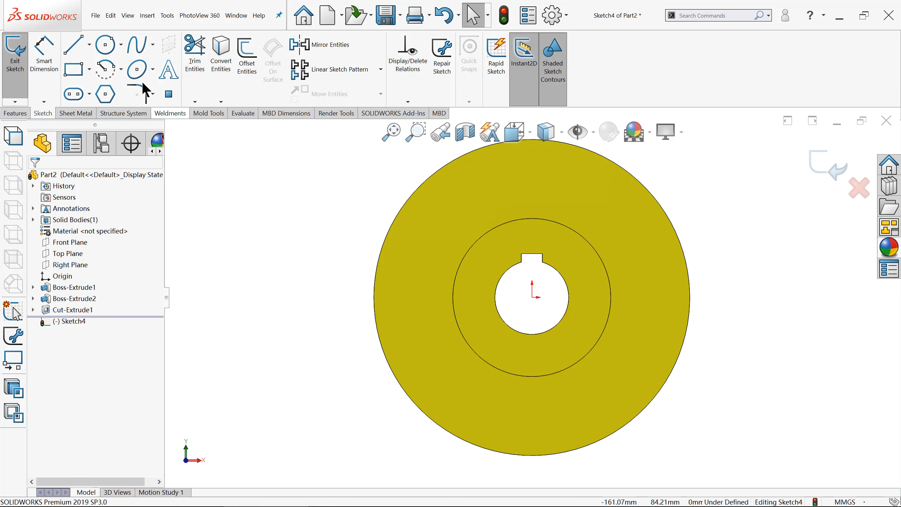
pyautogui.click(122, 45)
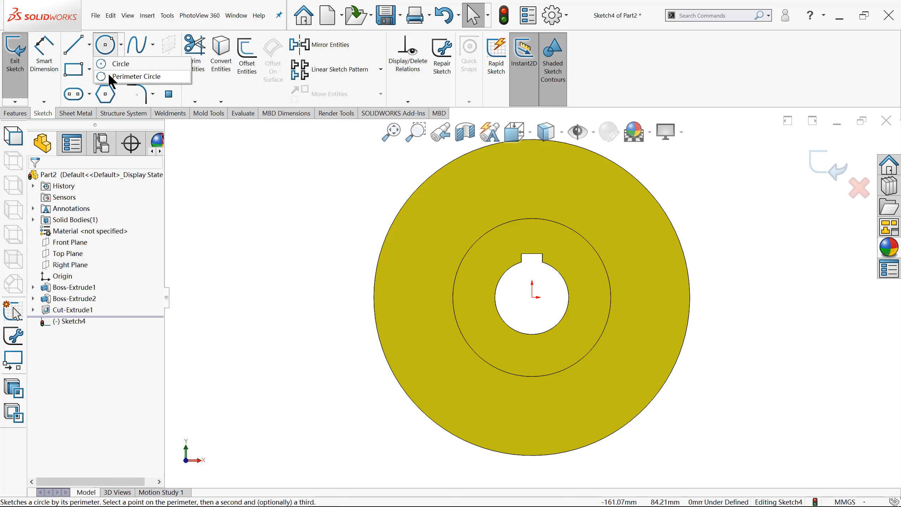
pyautogui.click(119, 64)
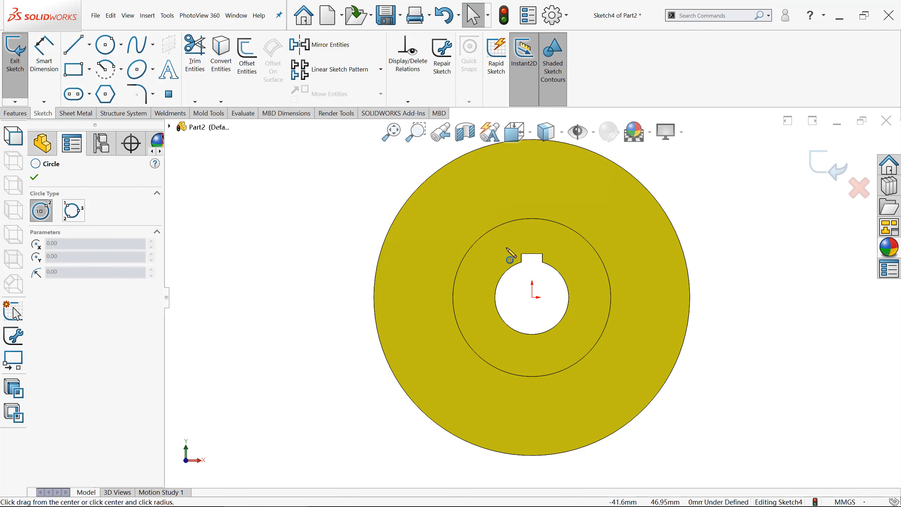
pyautogui.click(532, 297)
pyautogui.click(424, 238)
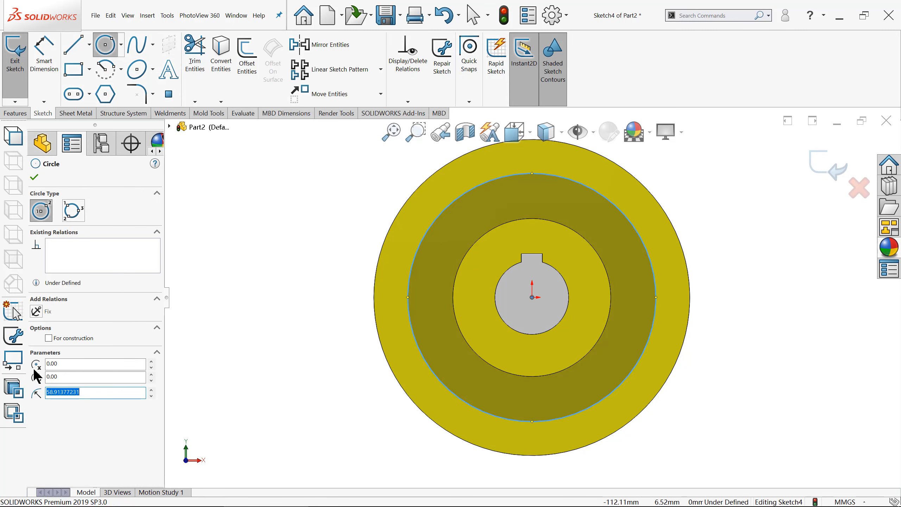
pyautogui.click(48, 338)
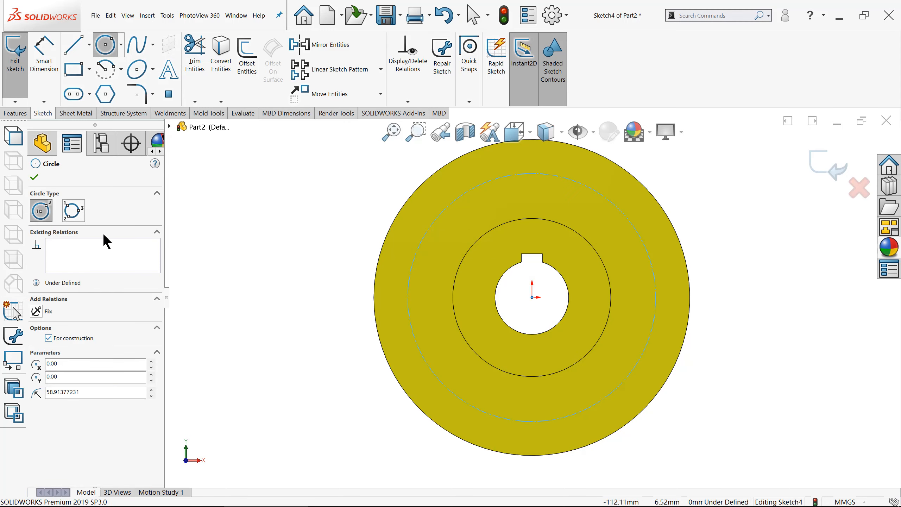
pyautogui.click(34, 177)
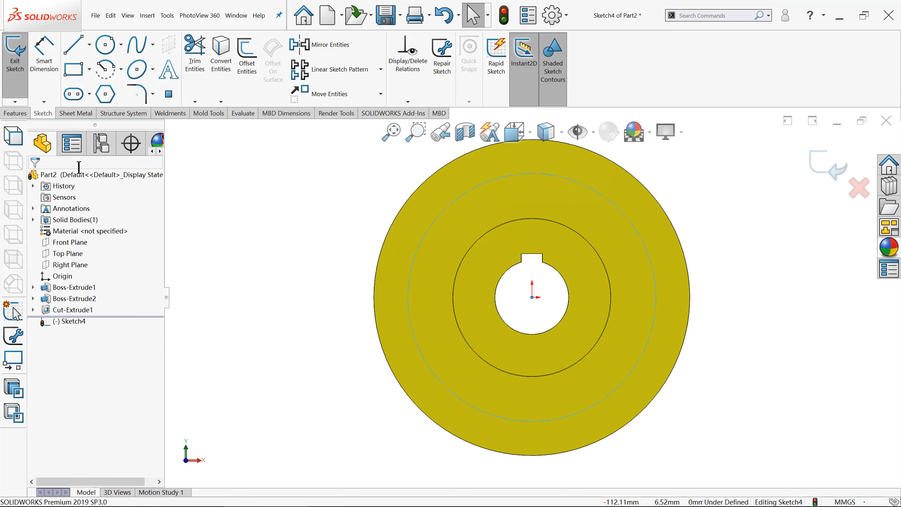
# Draw a vertical centerline from the origin up to the uppermost point of the construction circle.
pyautogui.click(89, 45)
pyautogui.click(87, 74)
pyautogui.click(531, 297)
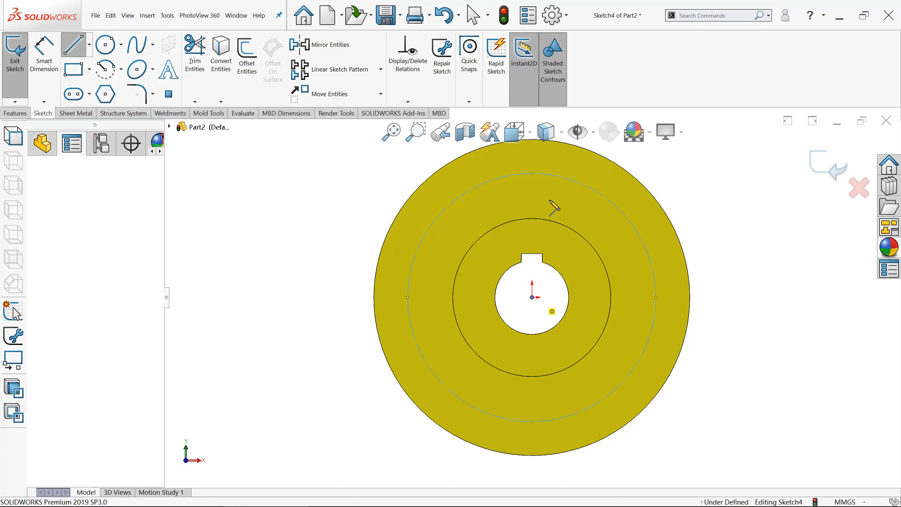
pyautogui.doubleClick(532, 174)
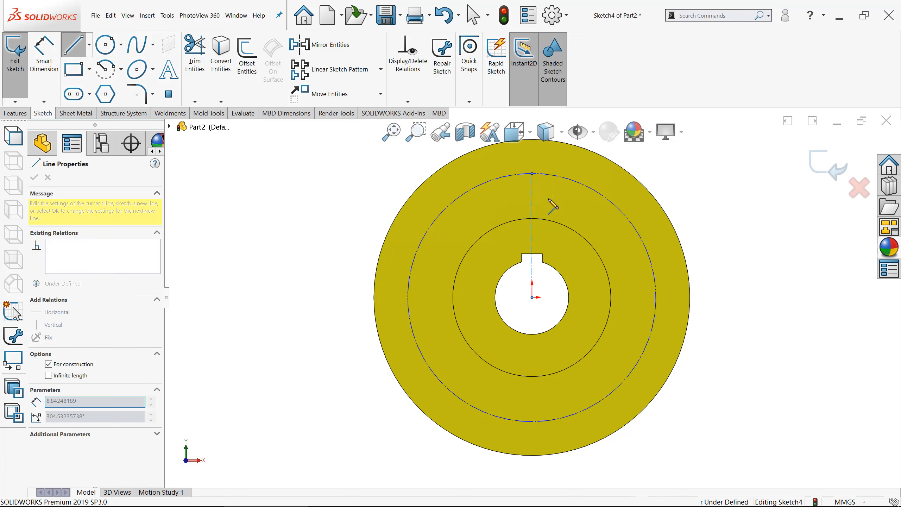
# Sketch a circle about 15 mm in diameter centred where the vertical centerline meets the construction circle.
pyautogui.click(107, 45)
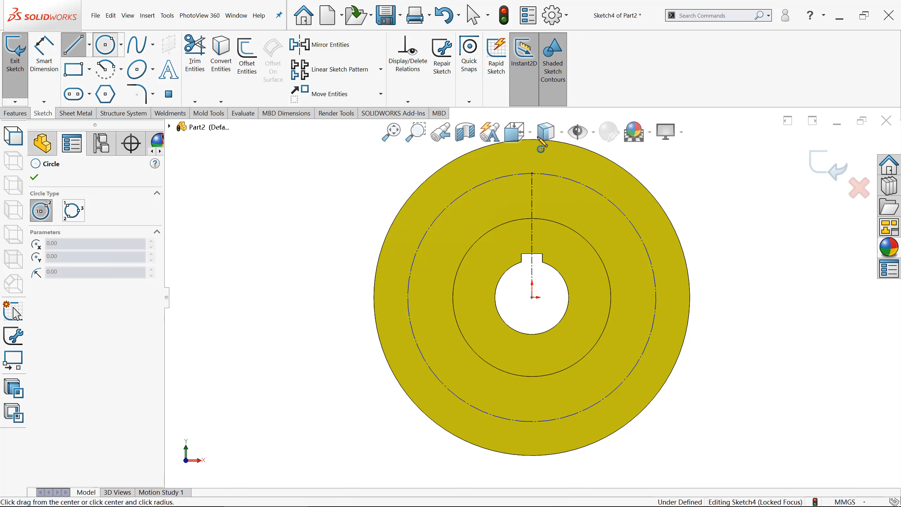
pyautogui.scroll(-2, 542, 138)
pyautogui.click(529, 192)
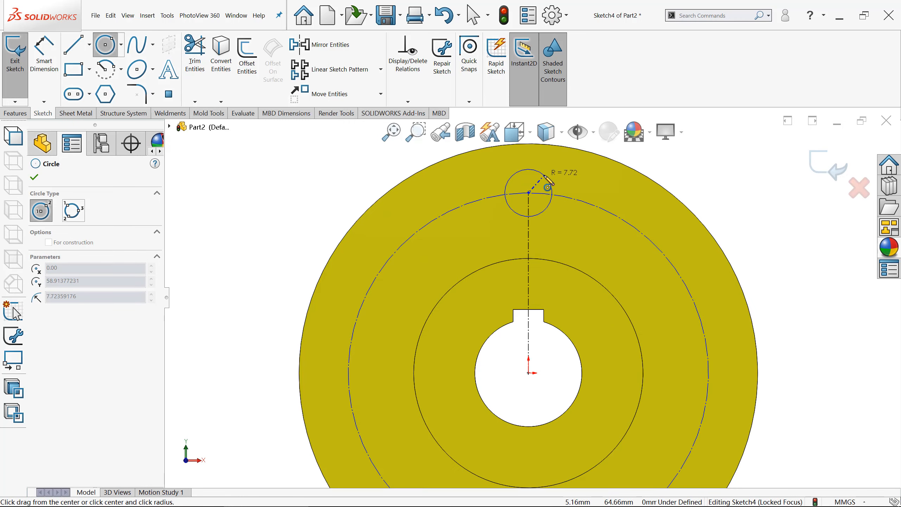
pyautogui.click(548, 179)
# Dimension the small hole circle's diameter and set it to 12.25 mm.
pyautogui.click(48, 53)
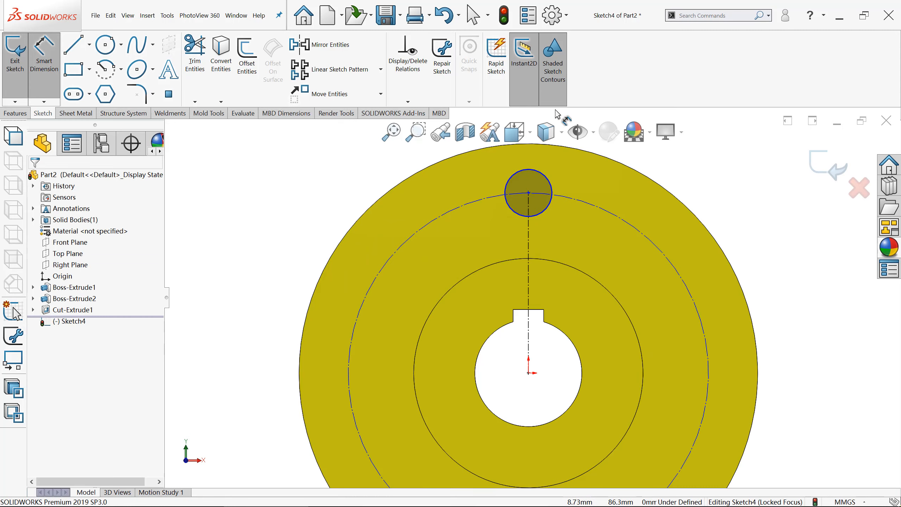
pyautogui.click(546, 177)
pyautogui.click(563, 167)
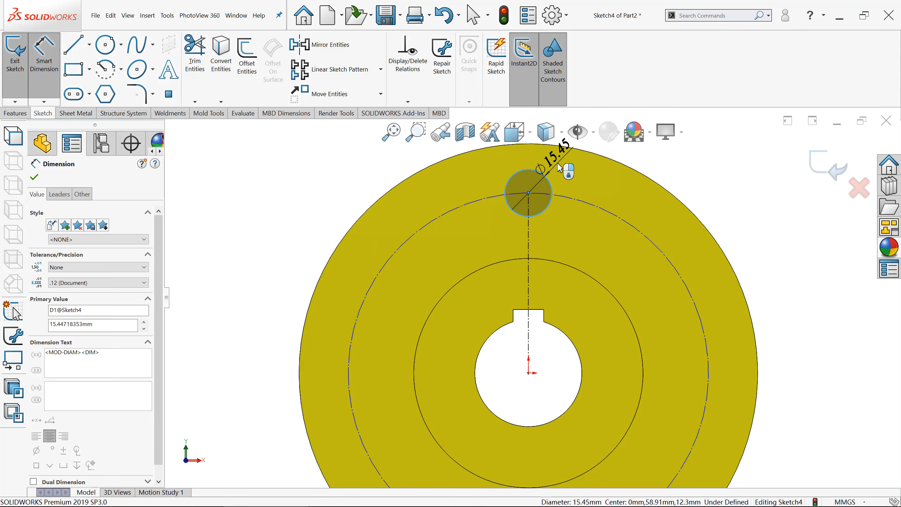
pyautogui.write('12.25')
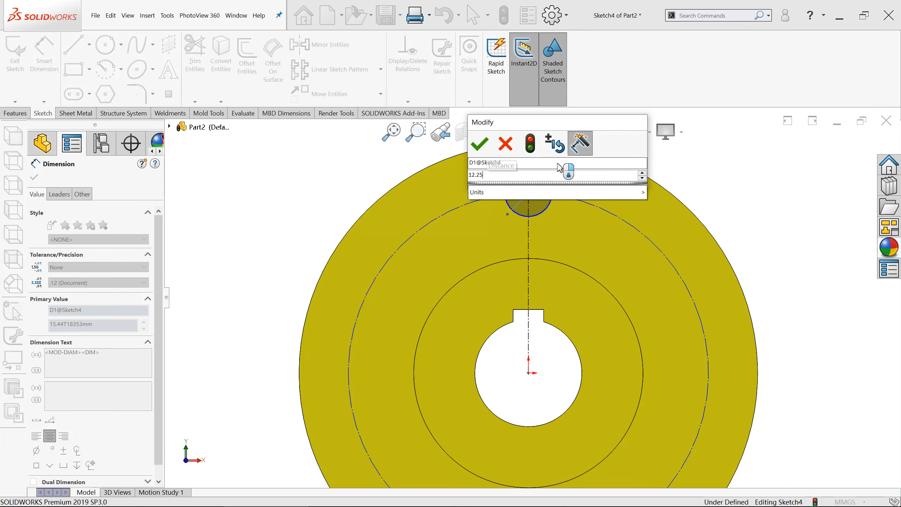
pyautogui.press('Return')
# Dimension the construction circle's diameter and set it to 130 mm.
pyautogui.click(650, 163)
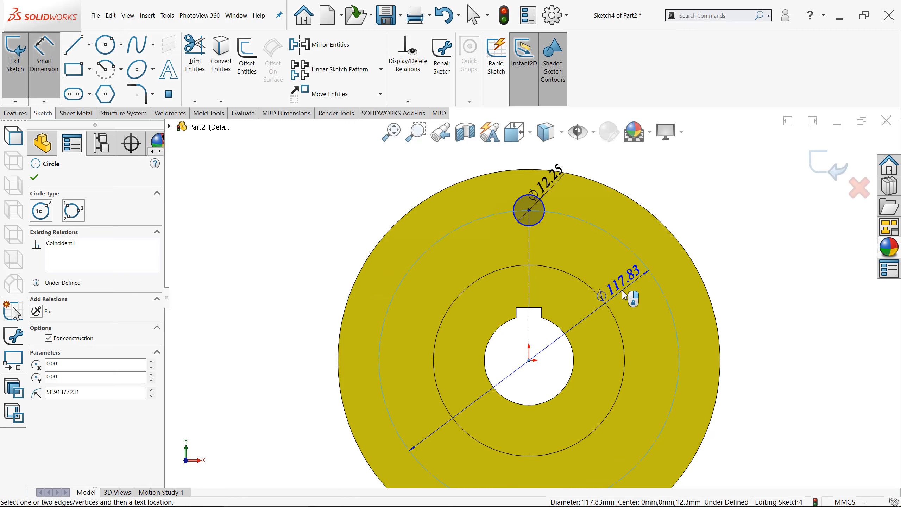
pyautogui.click(628, 295)
pyautogui.write('130')
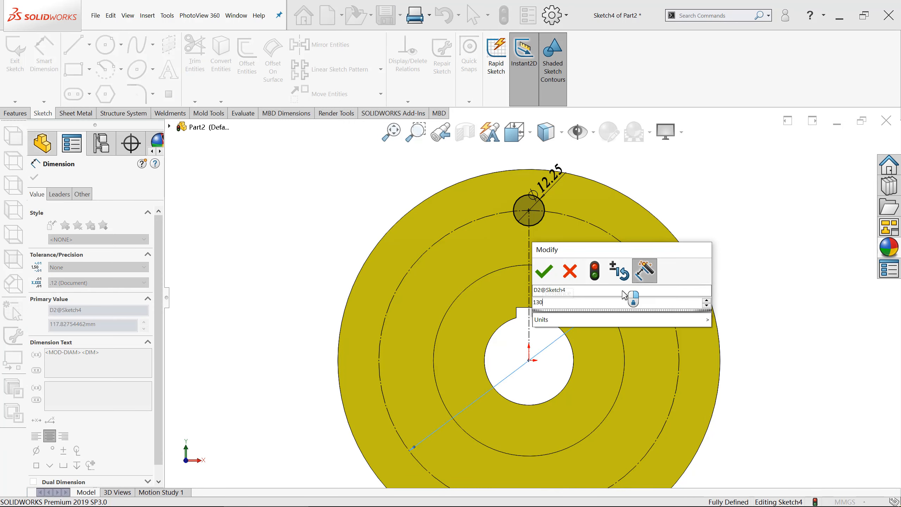
pyautogui.press('Return')
pyautogui.click(718, 225)
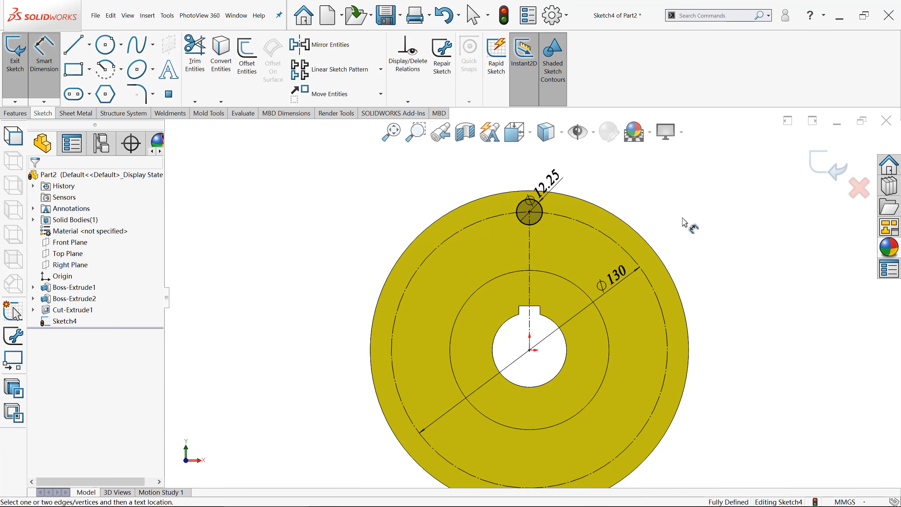
# Cut the small hole circle through the flange with an Extruded Cut set to Through All.
pyautogui.click(14, 113)
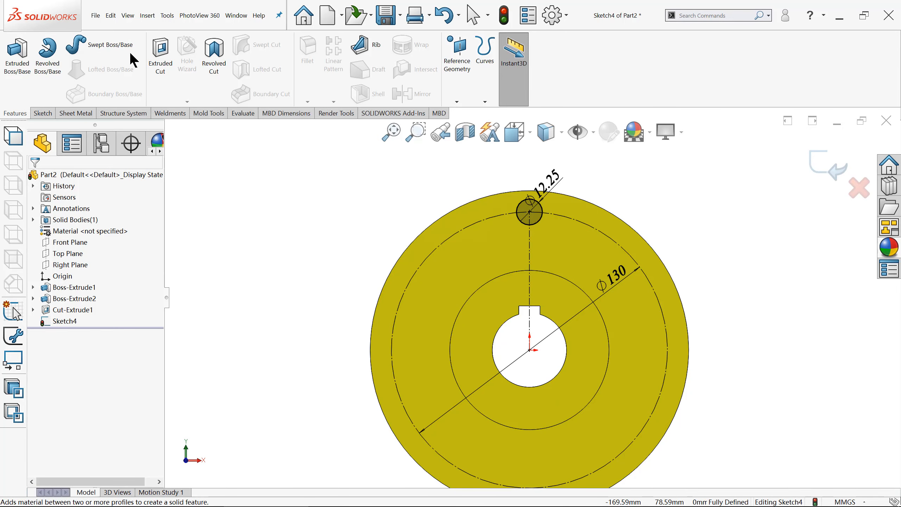
pyautogui.click(160, 55)
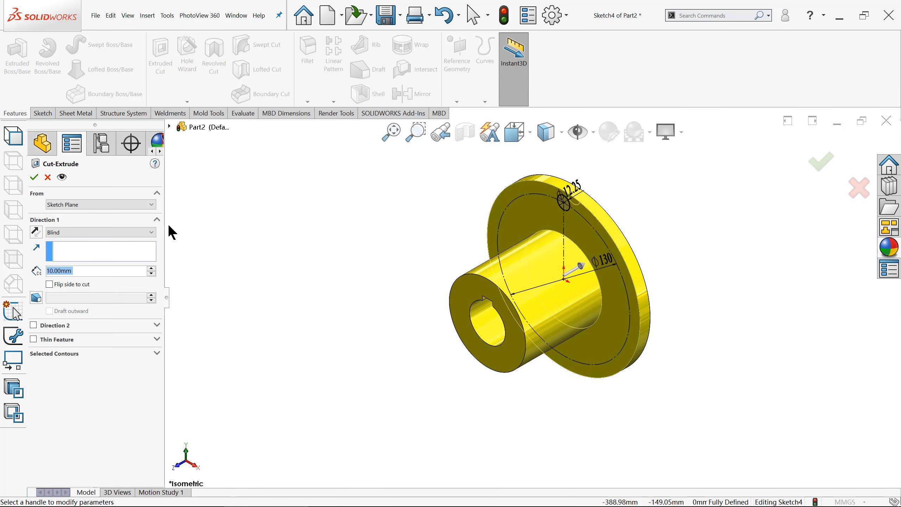
pyautogui.click(93, 232)
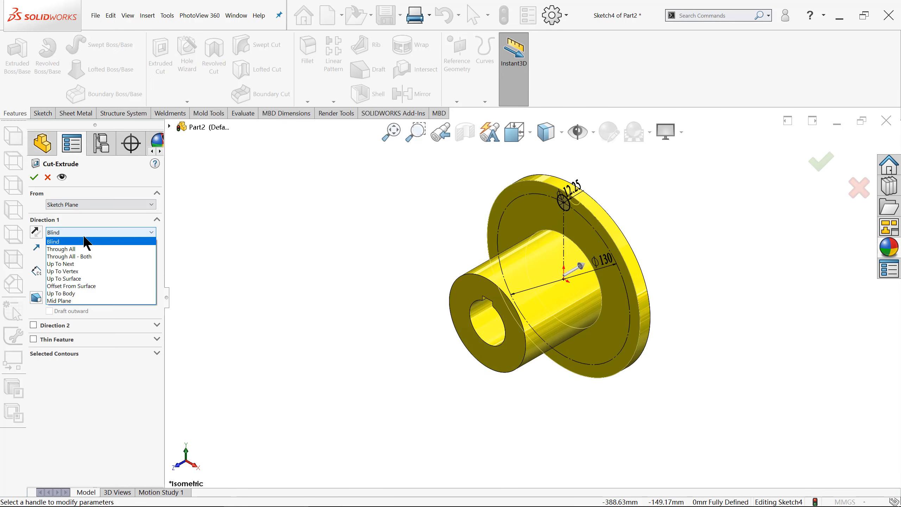
pyautogui.click(70, 249)
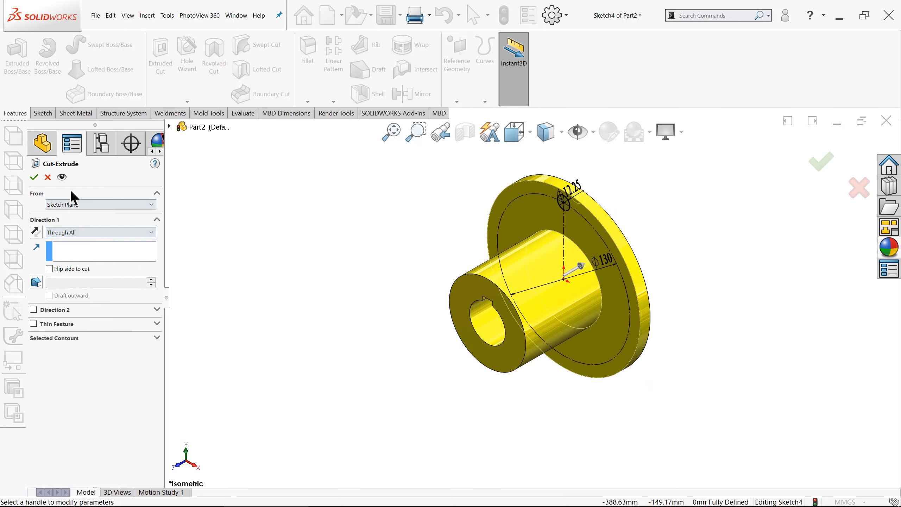
pyautogui.click(33, 177)
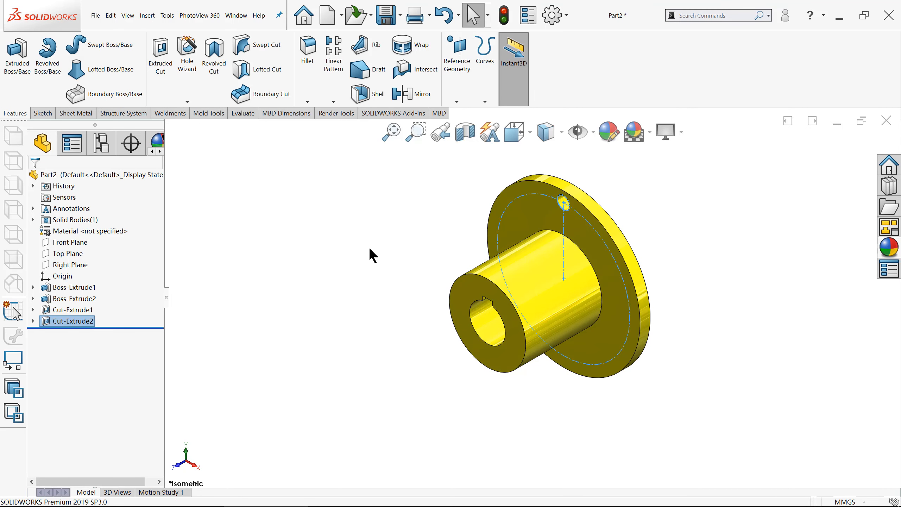
pyautogui.moveTo(383, 265)
pyautogui.mouseDown(button='middle')
pyautogui.moveTo(429, 214)
pyautogui.moveTo(395, 252)
pyautogui.mouseUp(button='middle')
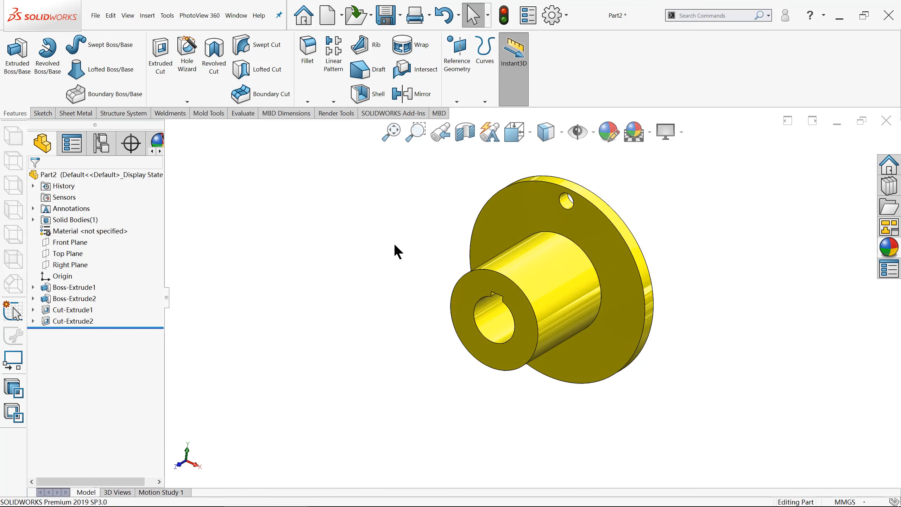
pyautogui.hotkey('ctrl', '7')
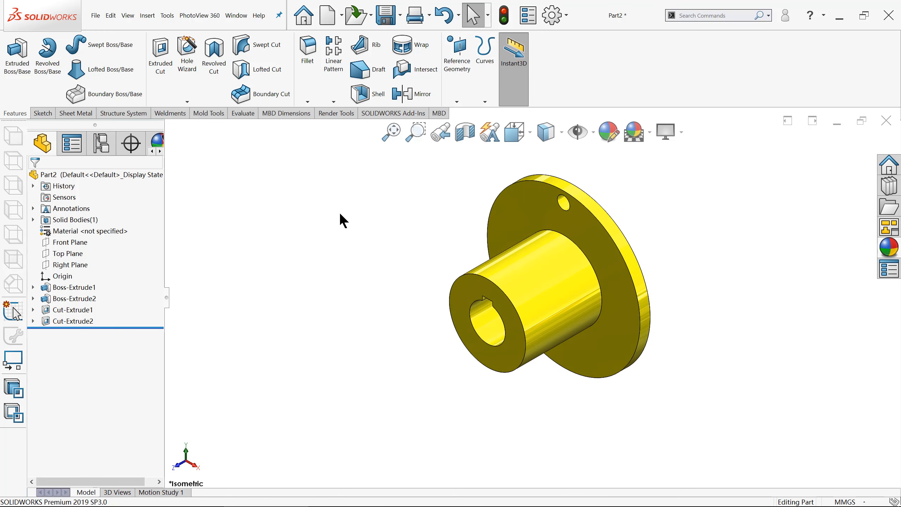
# Set up a circular pattern about the flange's outer cylindrical face with 8 instances equally spaced over 360 degrees.
pyautogui.click(334, 102)
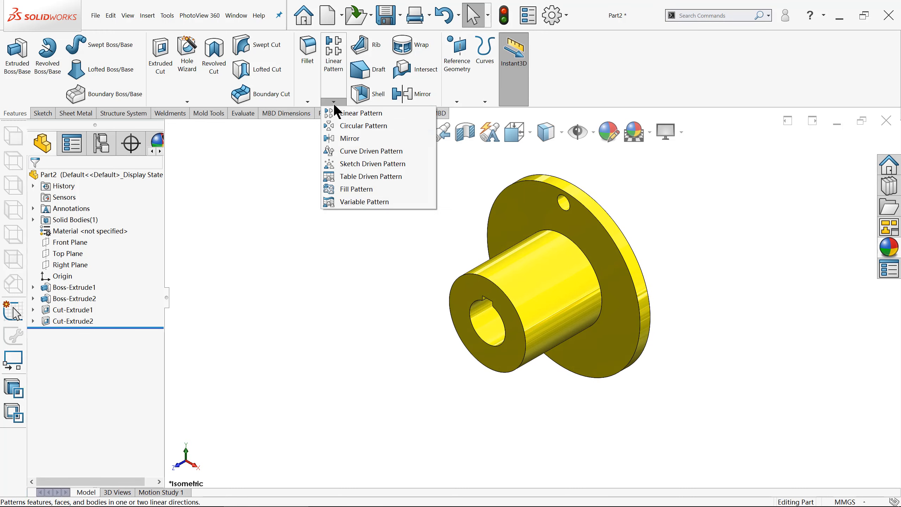
pyautogui.click(342, 125)
pyautogui.click(93, 209)
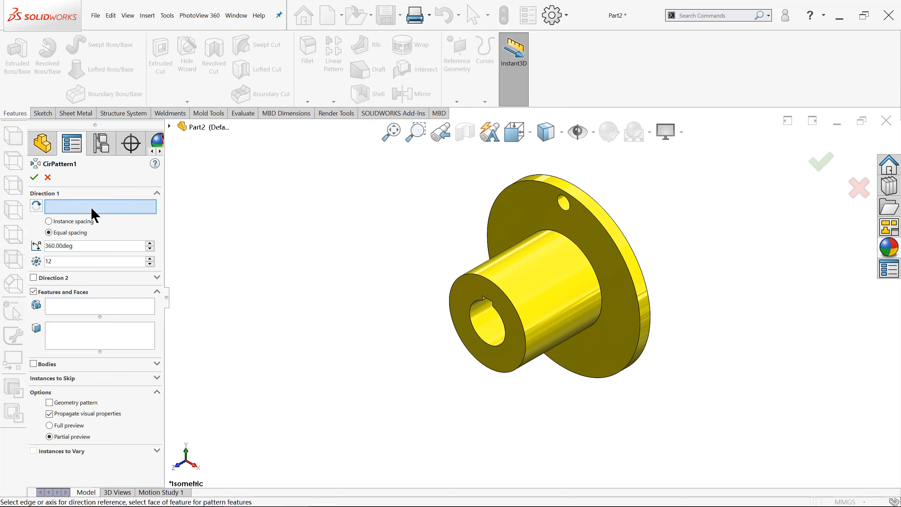
pyautogui.click(610, 224)
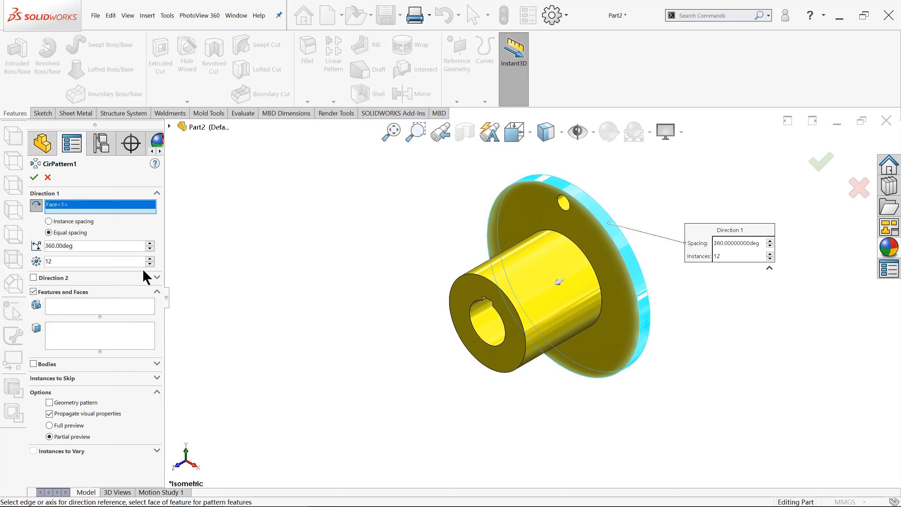
pyautogui.doubleClick(93, 262)
pyautogui.write('8')
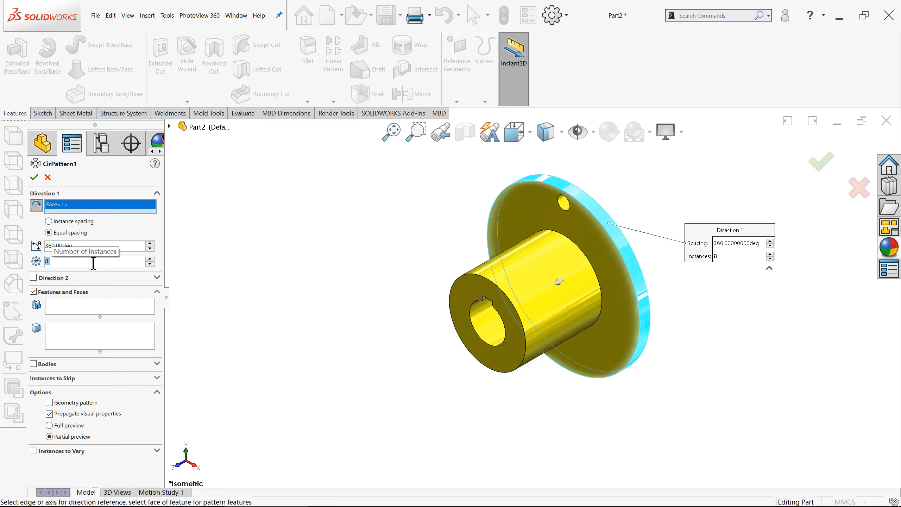
# Choose the small flange hole as the feature to repeat and complete the circular pattern.
pyautogui.click(75, 306)
pyautogui.scroll(-2, 575, 208)
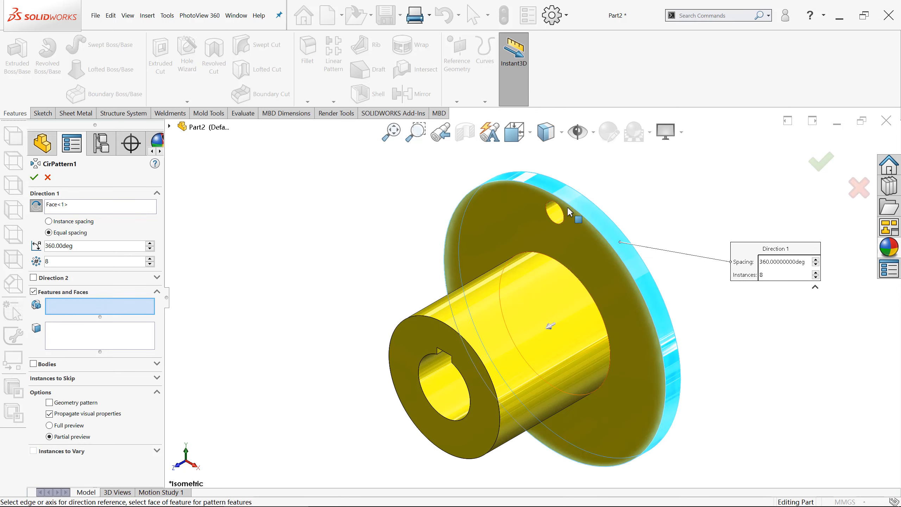
pyautogui.click(557, 217)
pyautogui.scroll(2, 412, 249)
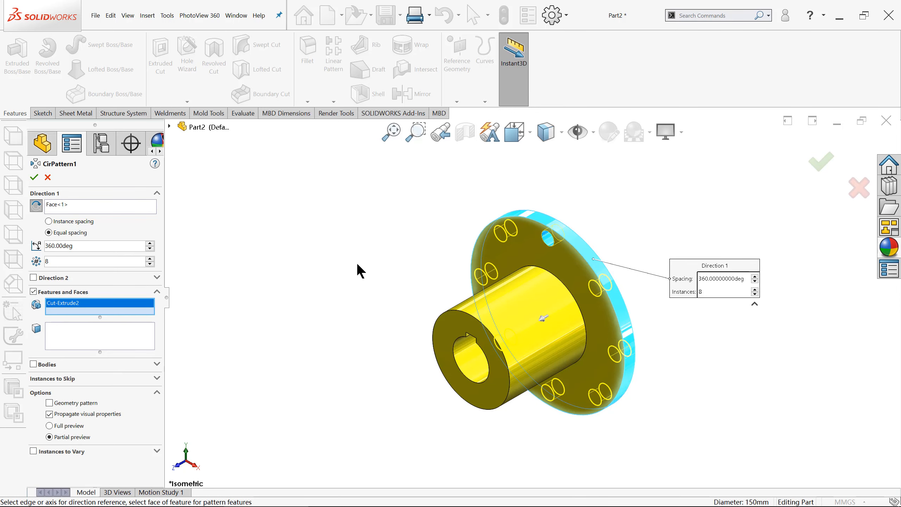
pyautogui.press('Return')
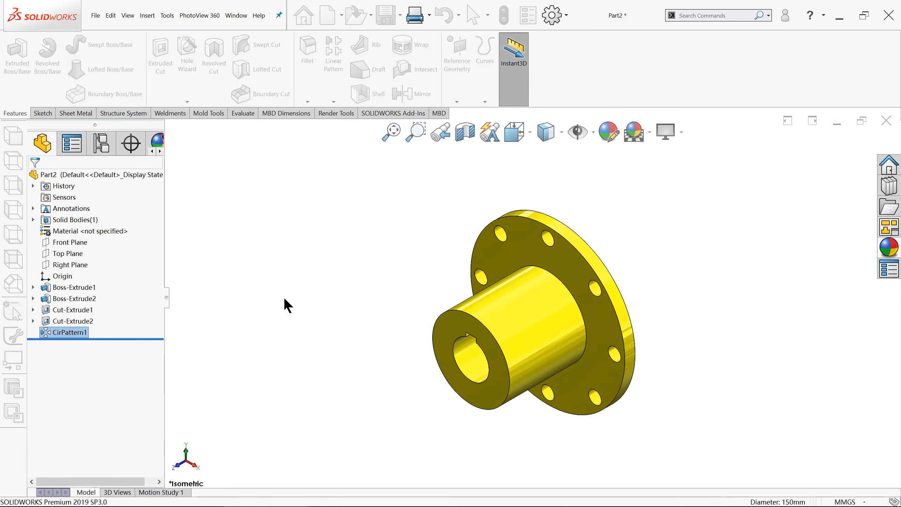
pyautogui.moveTo(323, 316); pyautogui.dragTo(383, 291, button='middle')
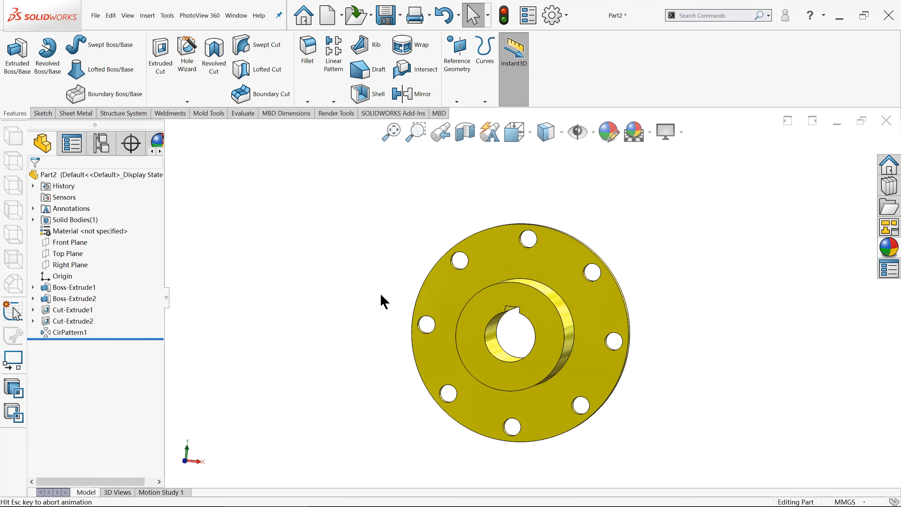
pyautogui.hotkey('ctrl', '1')
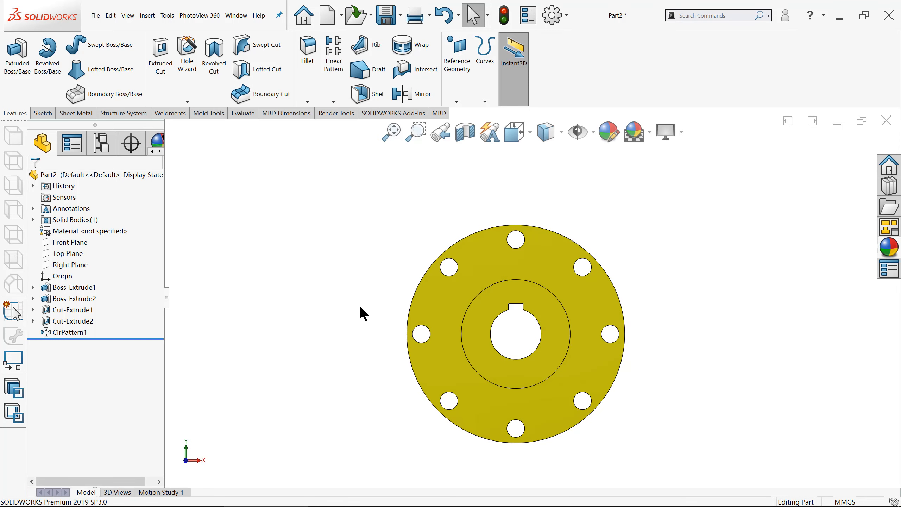
pyautogui.hotkey('ctrl', '7')
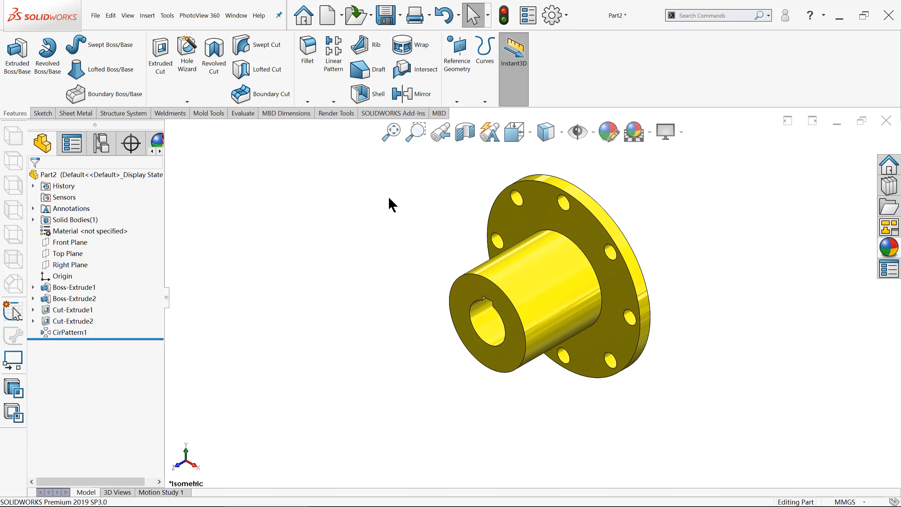
# Start a sketch on the hub's back end face and draw a circle about 60 mm in diameter centred on the origin.
pyautogui.moveTo(371, 270); pyautogui.dragTo(259, 317, button='middle')
pyautogui.click(563, 250)
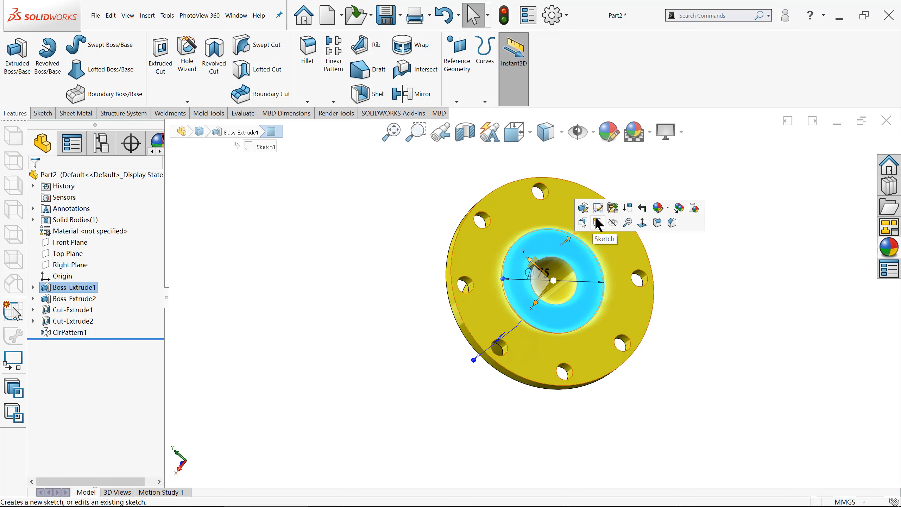
pyautogui.click(586, 222)
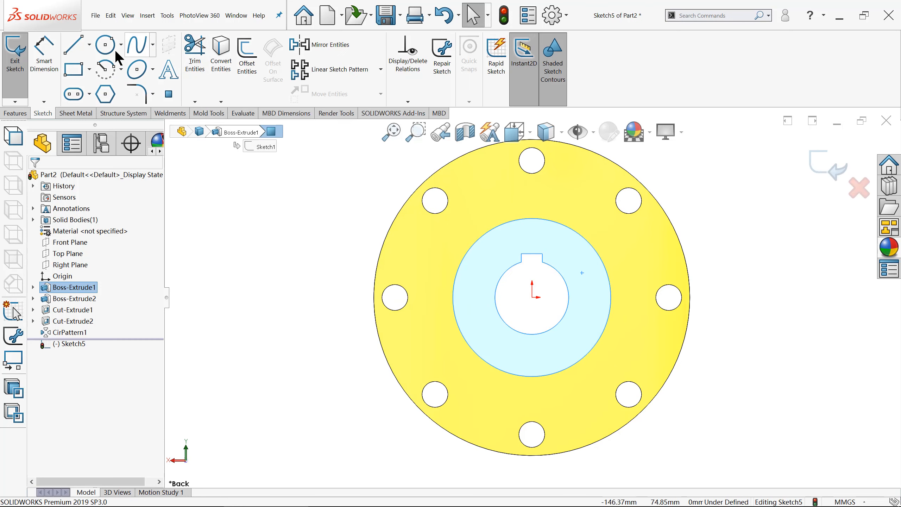
pyautogui.click(106, 45)
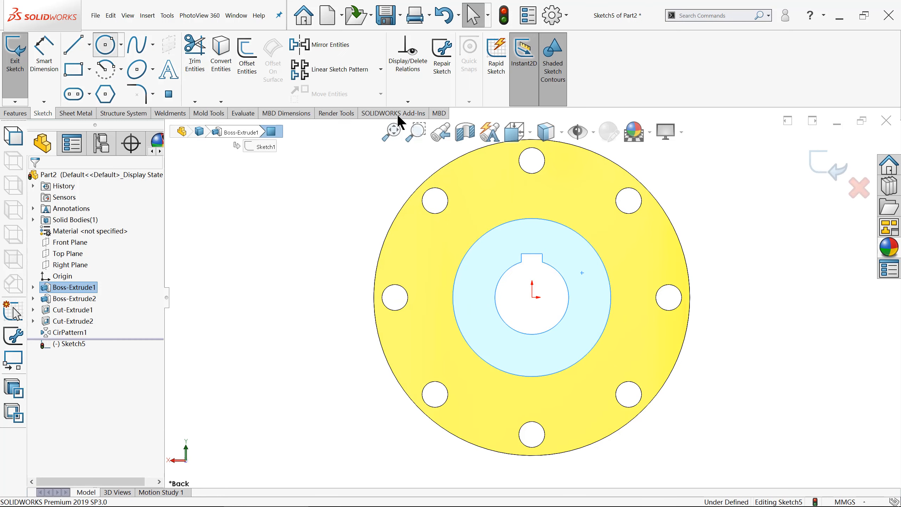
pyautogui.click(532, 297)
pyautogui.click(488, 253)
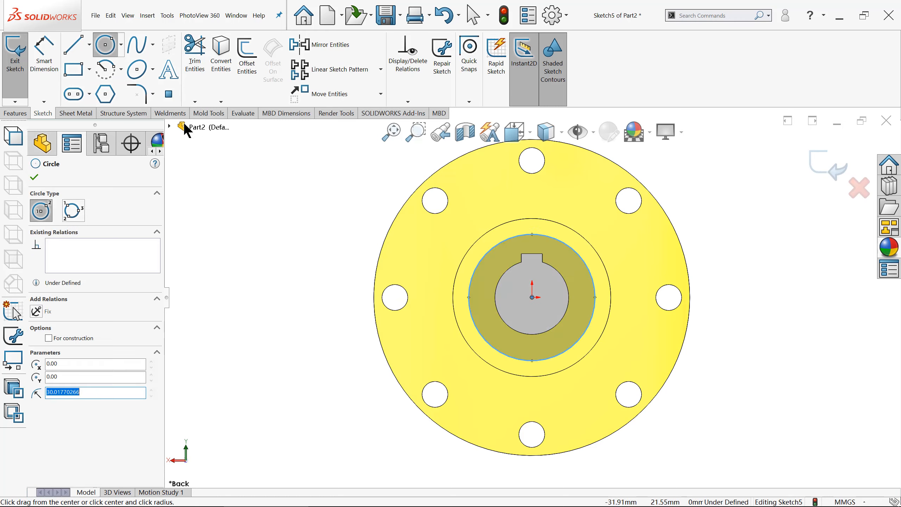
# Dimension the new circle's diameter and set it to 55 mm.
pyautogui.click(43, 55)
pyautogui.click(514, 238)
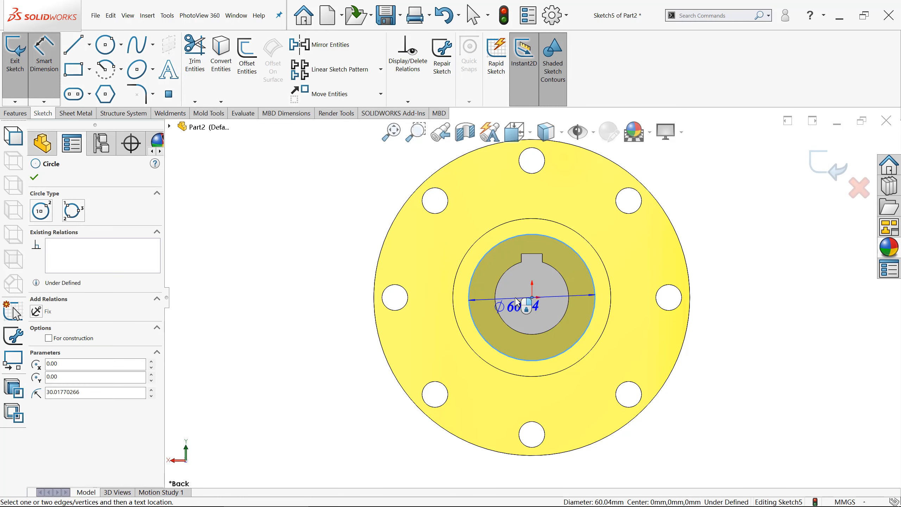
pyautogui.click(517, 302)
pyautogui.write('2')
pyautogui.press('BackSpace')
pyautogui.write('60')
pyautogui.press('Return')
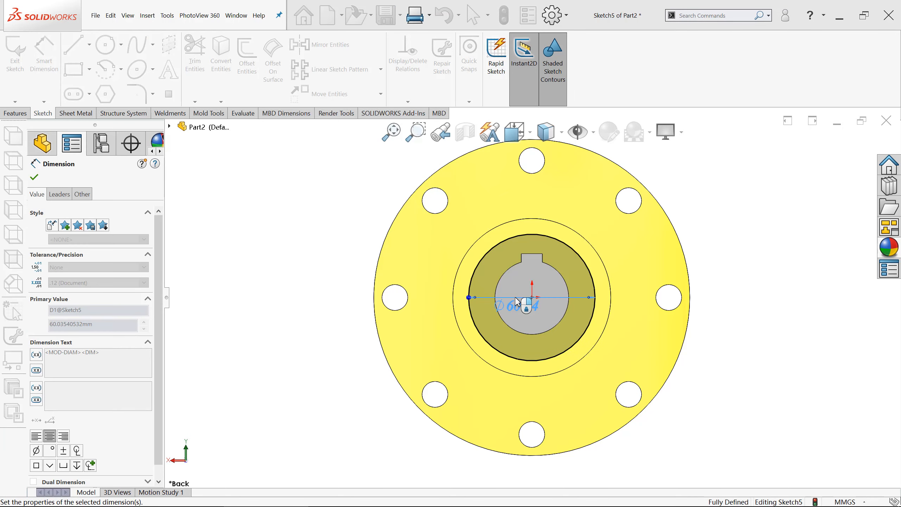
pyautogui.press('Escape')
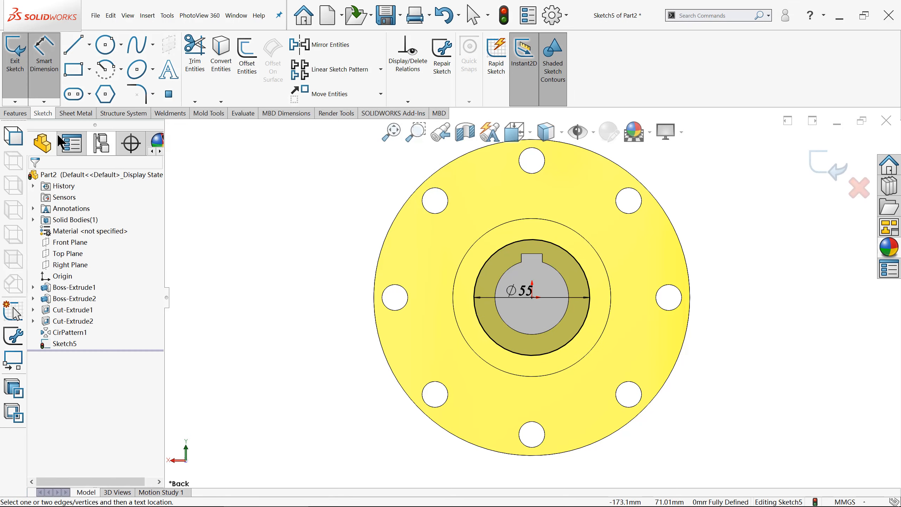
# Cut the 55 mm circle into the hub's back end as a blind Extruded Cut 15 mm deep.
pyautogui.click(15, 113)
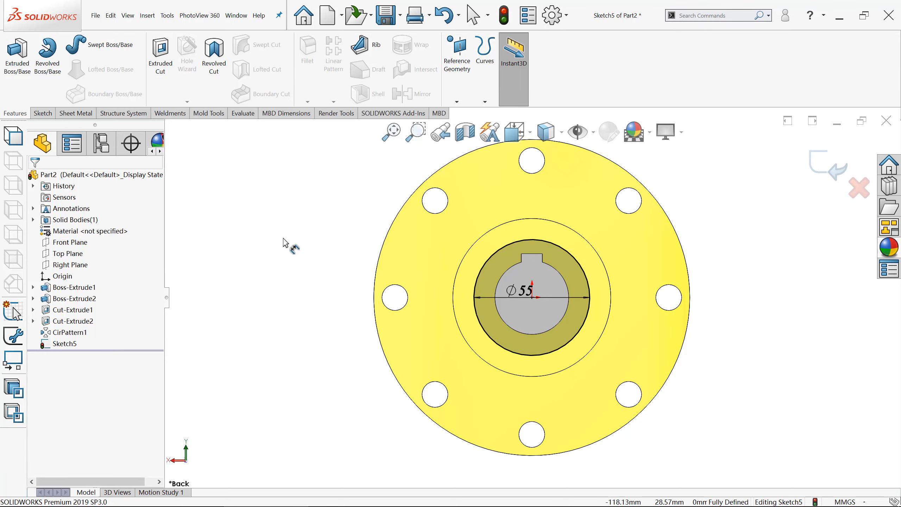
pyautogui.click(160, 53)
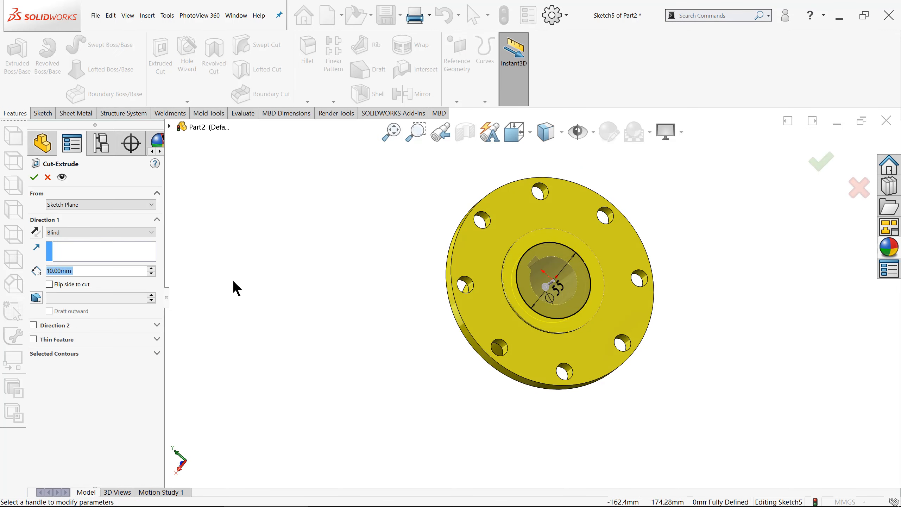
pyautogui.write('15')
pyautogui.press('Return')
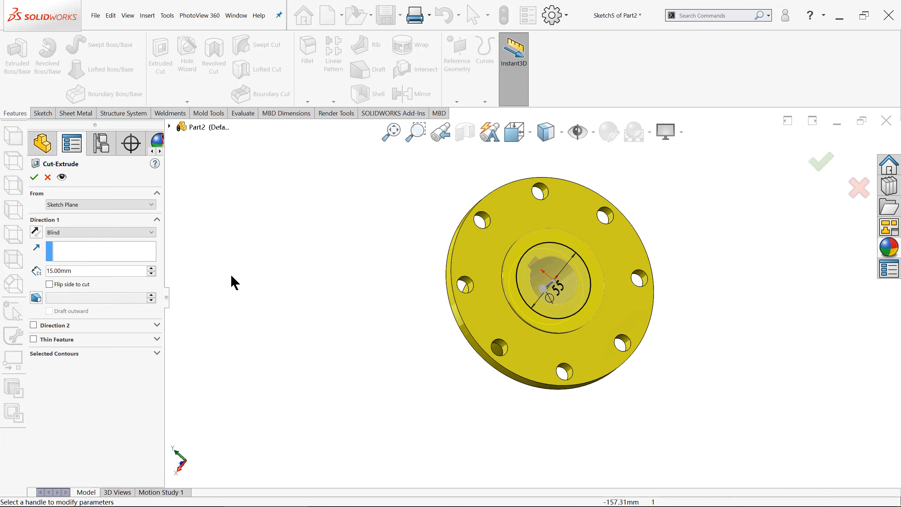
pyautogui.moveTo(308, 278); pyautogui.dragTo(322, 234, button='middle')
pyautogui.click(38, 177)
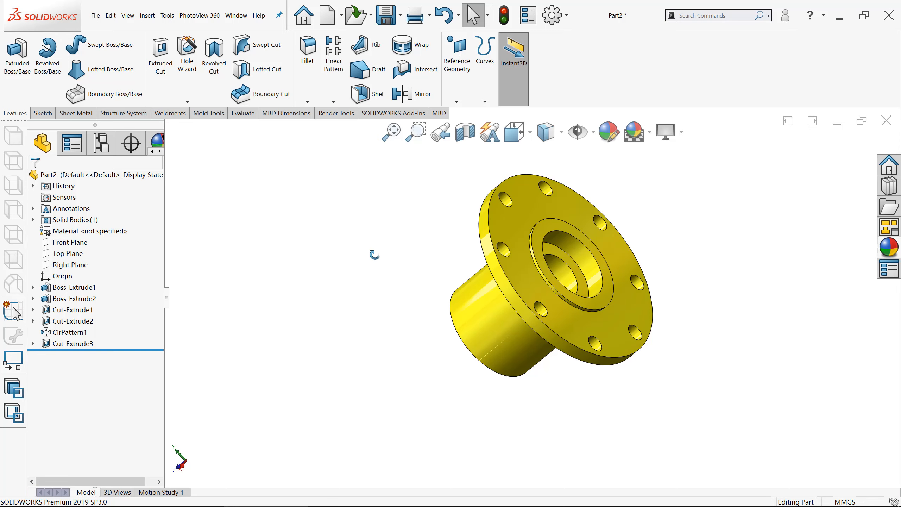
pyautogui.hotkey('ctrl', '7')
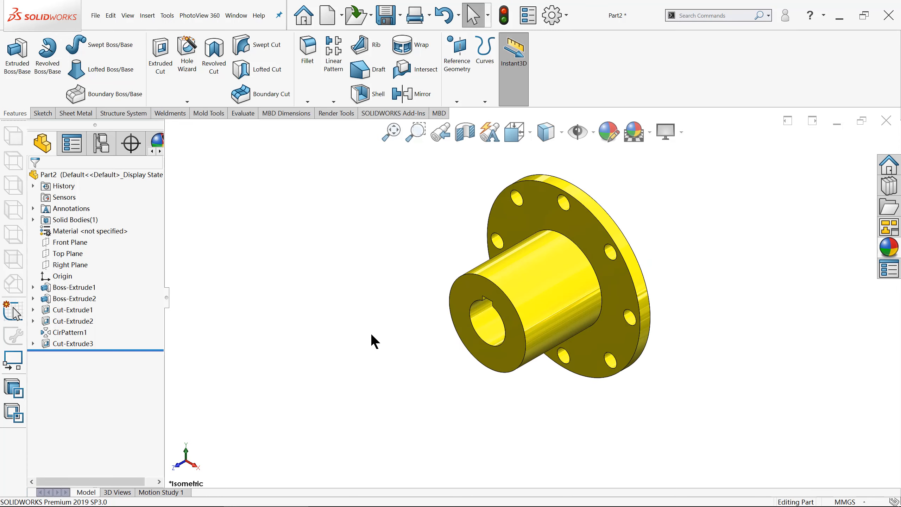
# Fillet the edge where the long hub cylinder meets the flange with a 5 mm radius.
pyautogui.click(298, 85)
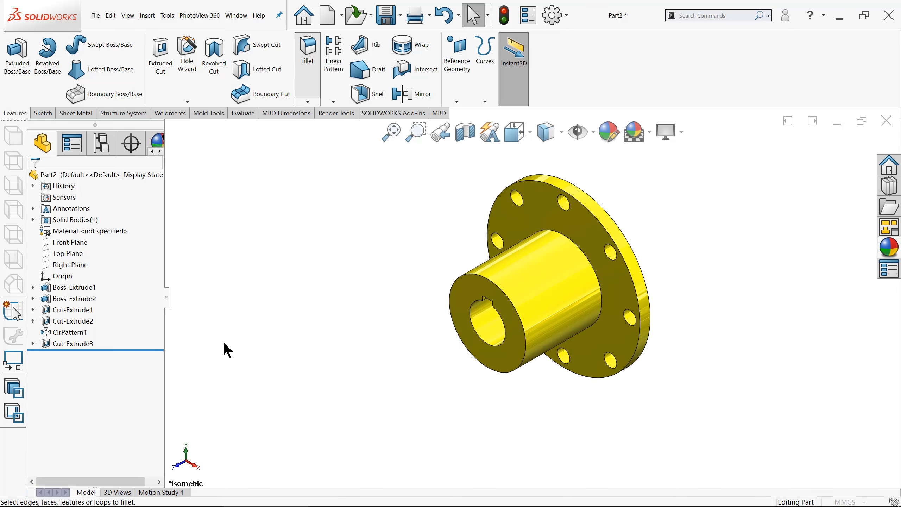
pyautogui.write('50mm')
pyautogui.press('Return')
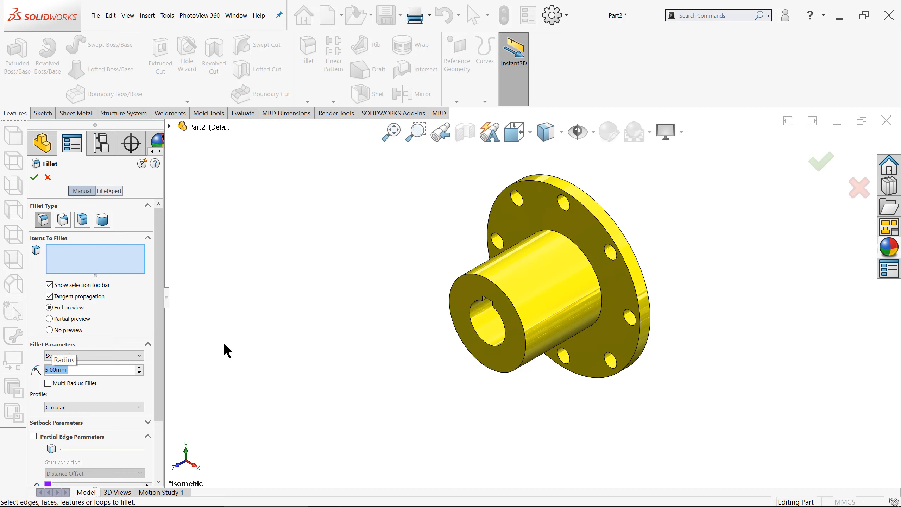
pyautogui.click(574, 243)
pyautogui.click(821, 162)
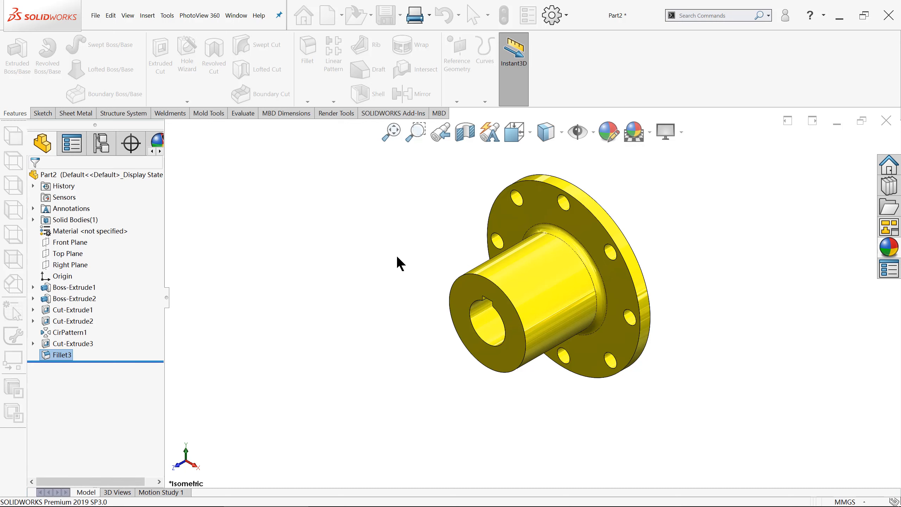
# Fillet the outer circular edge of the raised boss on the flange's back face with a 0.5 mm radius.
pyautogui.click(306, 59)
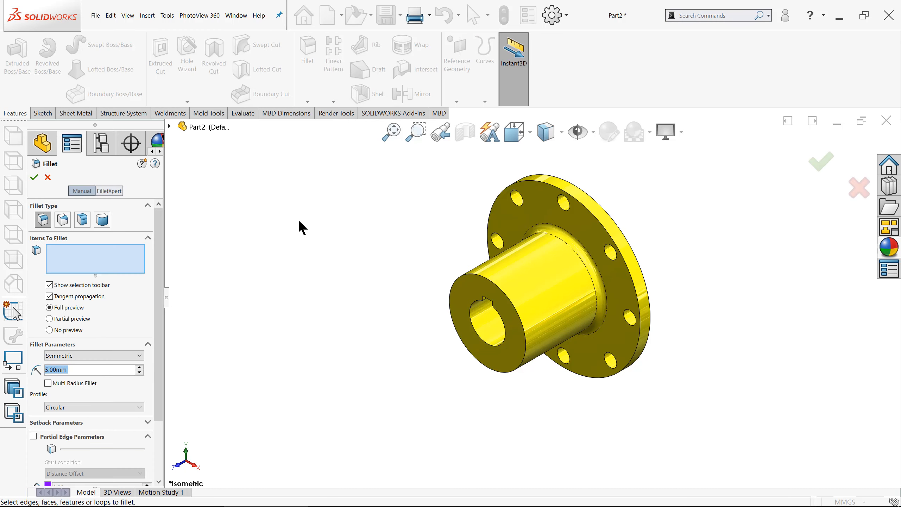
pyautogui.write('0.5')
pyautogui.press('Return')
pyautogui.moveTo(619, 214); pyautogui.dragTo(545, 288, button='middle')
pyautogui.scroll(-5, 545, 288)
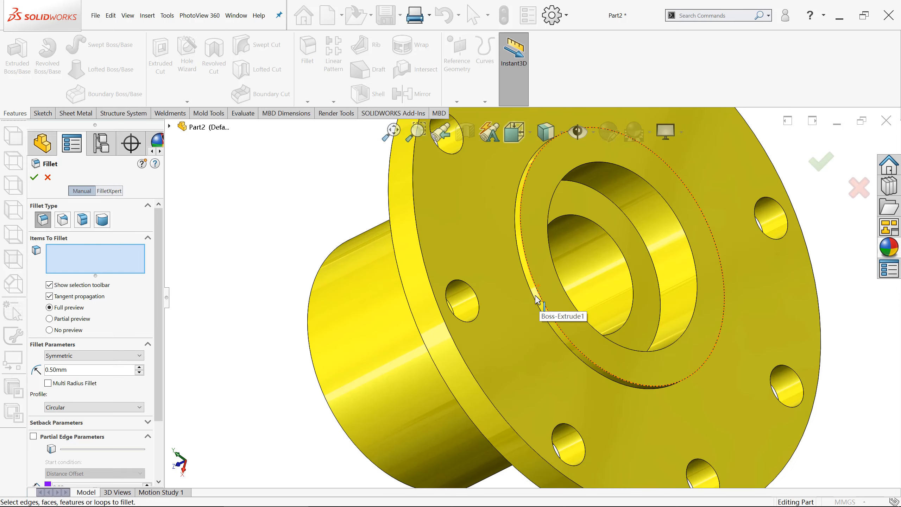
pyautogui.click(535, 298)
pyautogui.click(823, 164)
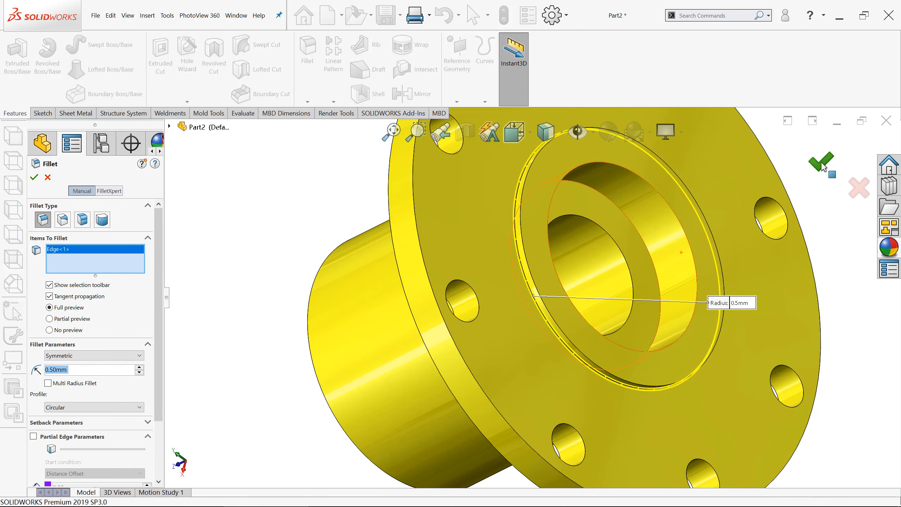
pyautogui.click(291, 218)
pyautogui.hotkey('ctrl', '7')
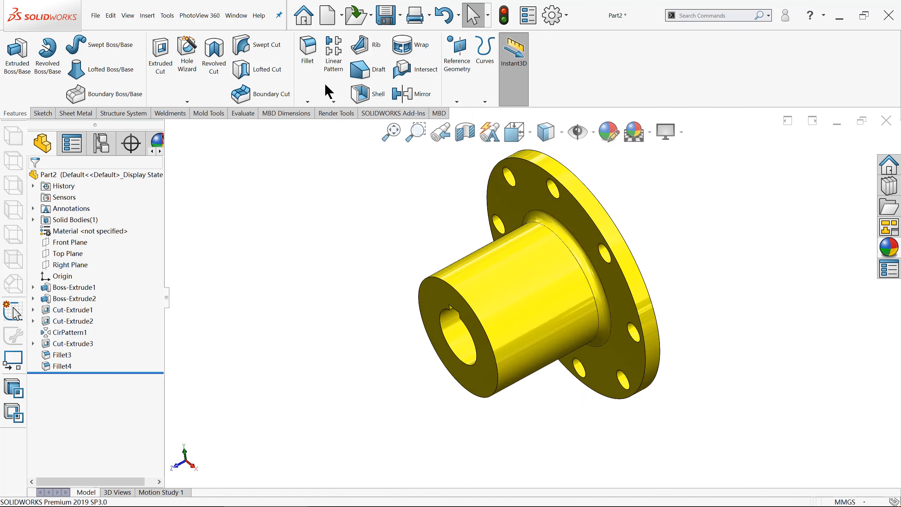
# Fillet the circular edge at the floor of the 55 mm counterbore with a 1 mm radius.
pyautogui.click(308, 53)
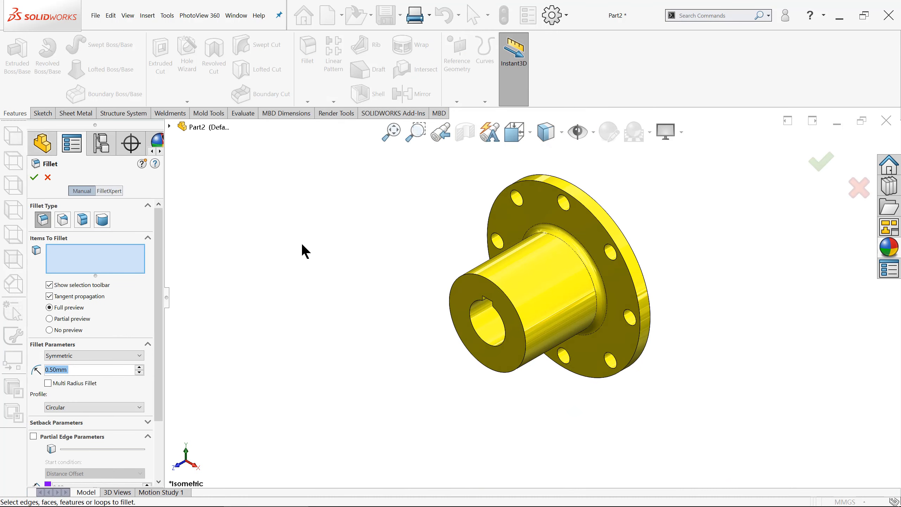
pyautogui.write('1')
pyautogui.press('Return')
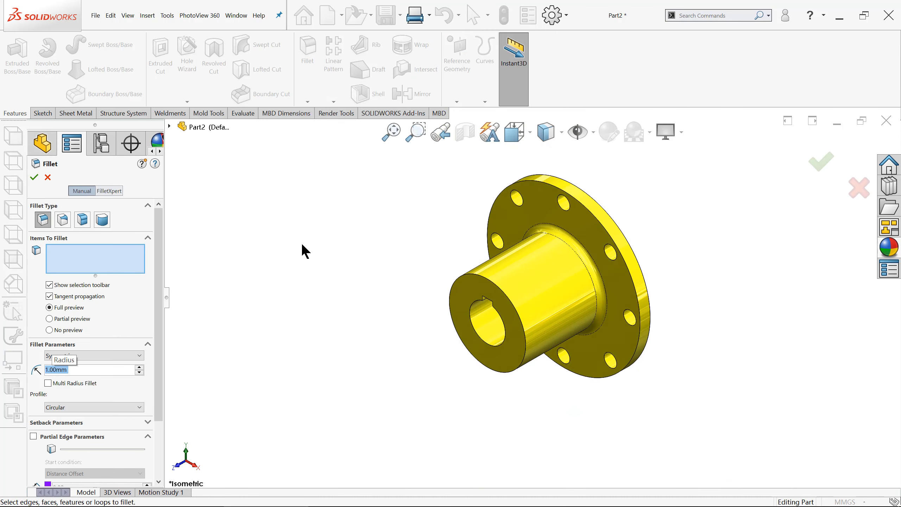
pyautogui.click(336, 288)
pyautogui.moveTo(780, 168); pyautogui.dragTo(649, 270, button='middle')
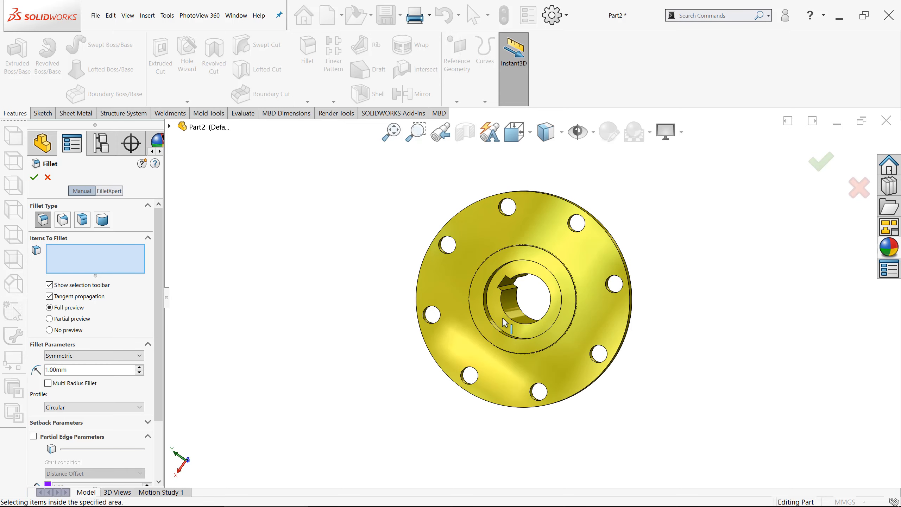
pyautogui.scroll(-4, 501, 318)
pyautogui.scroll(-4, 500, 311)
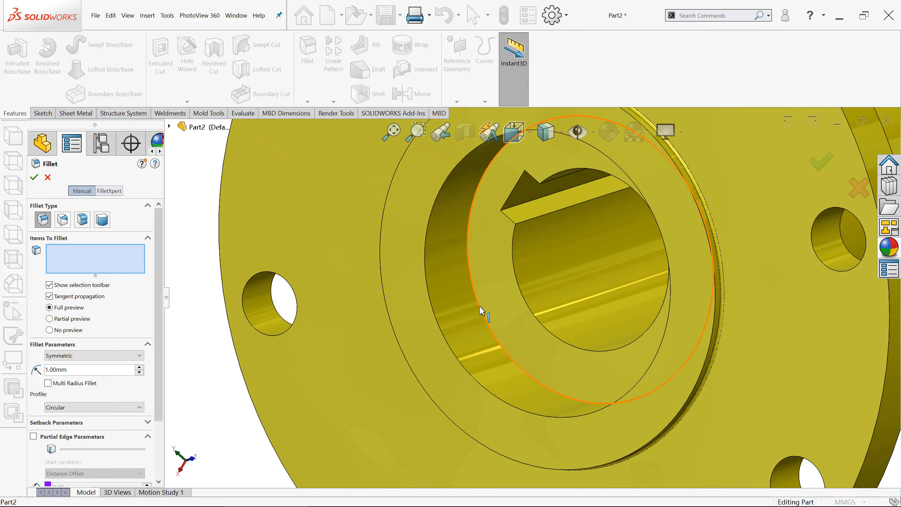
pyautogui.click(480, 308)
pyautogui.click(35, 178)
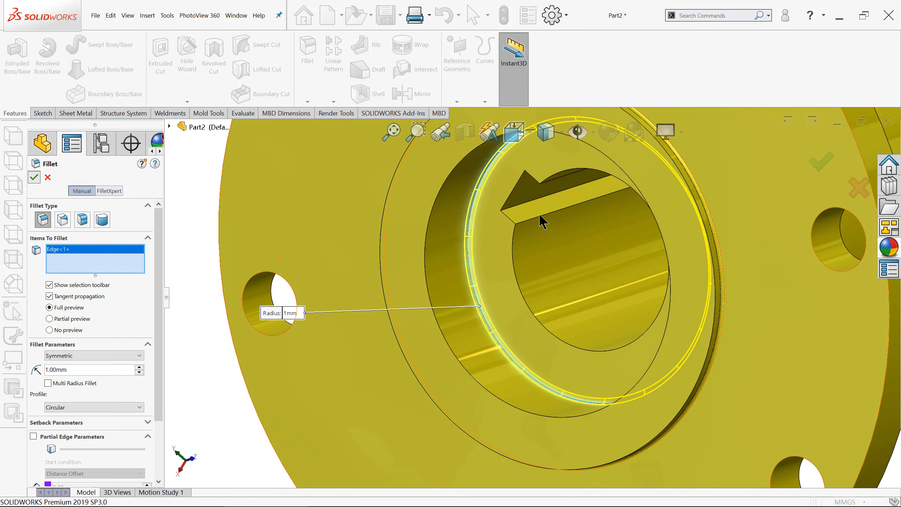
pyautogui.press('f')
pyautogui.click(339, 314)
pyautogui.hotkey('ctrl', '7')
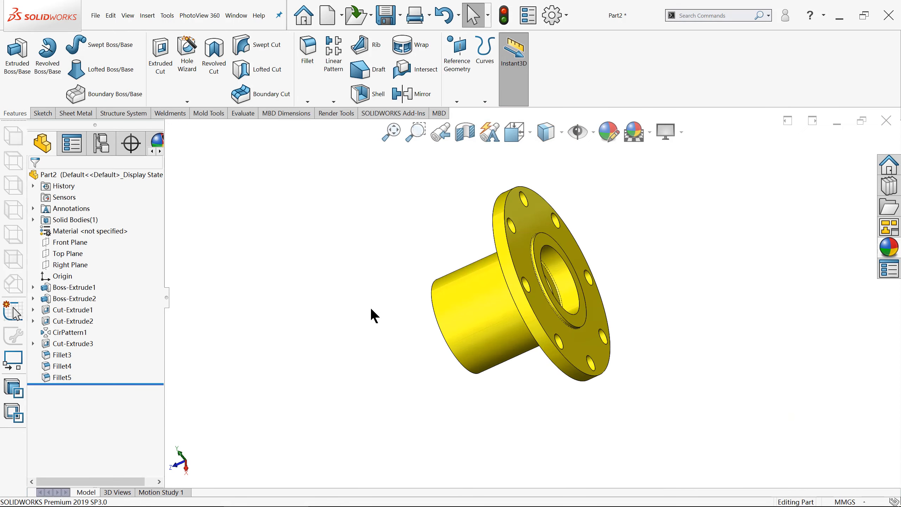
# Chamfer the outer circular rim of the raised boss on the flange's back face by 0.5 mm at 45 degrees.
pyautogui.click(307, 102)
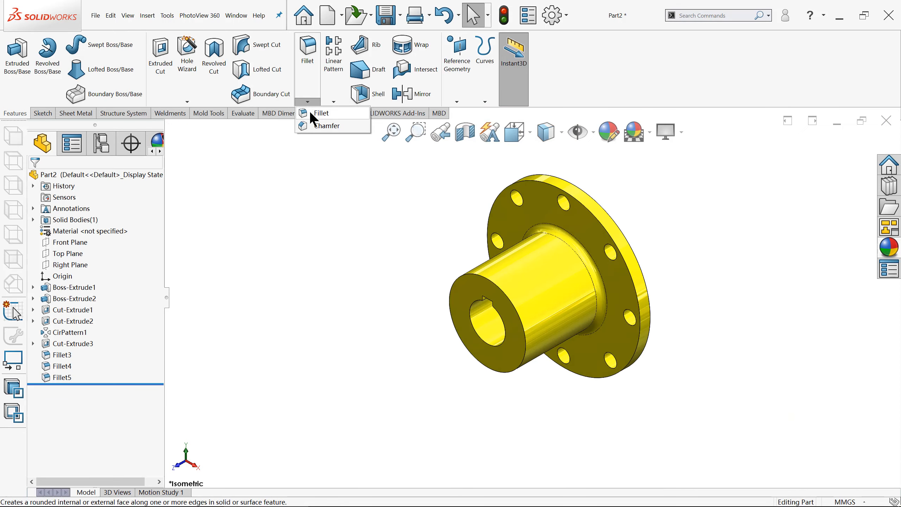
pyautogui.click(310, 121)
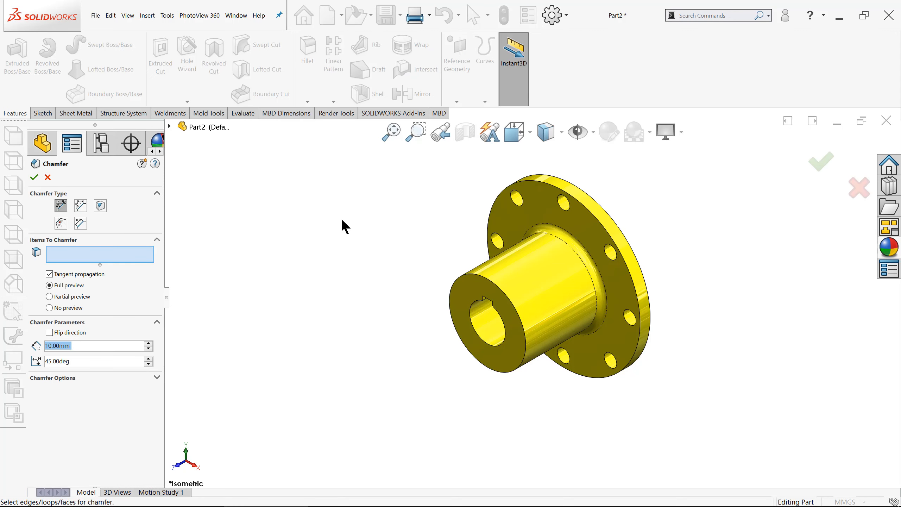
pyautogui.write('0.5')
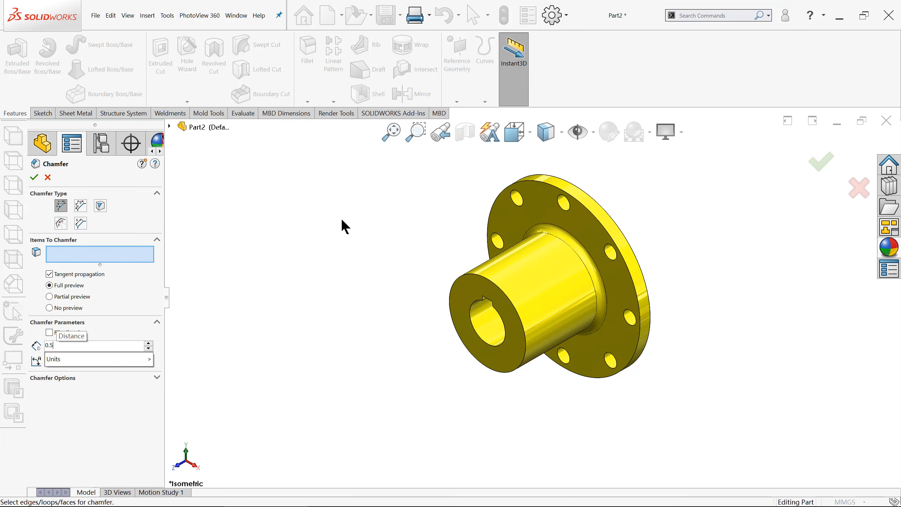
pyautogui.press('Return')
pyautogui.moveTo(688, 197); pyautogui.dragTo(627, 234, button='middle')
pyautogui.scroll(-3, 616, 248)
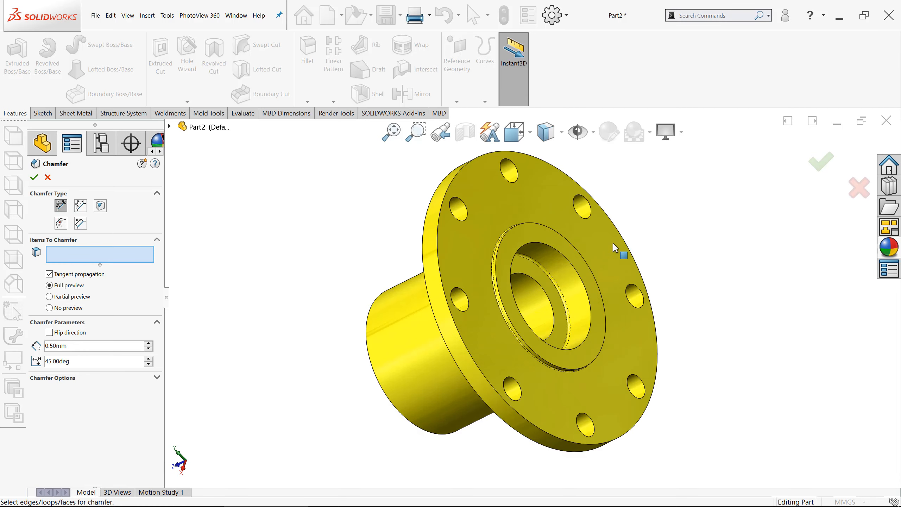
pyautogui.scroll(-2, 464, 275)
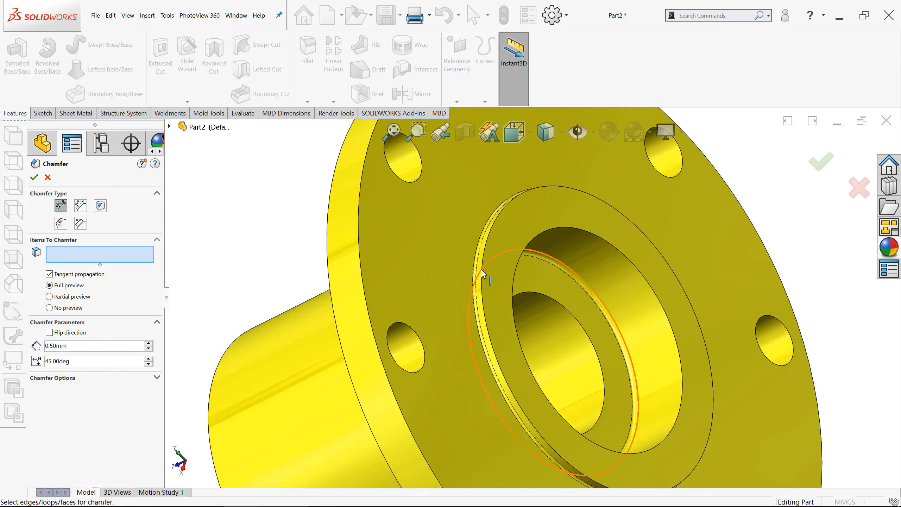
pyautogui.click(483, 267)
pyautogui.click(34, 177)
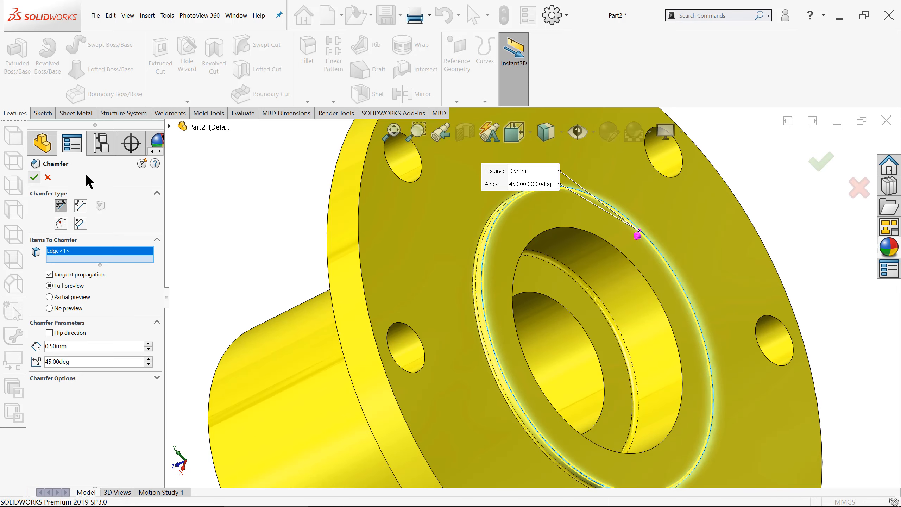
pyautogui.hotkey('ctrl', '7')
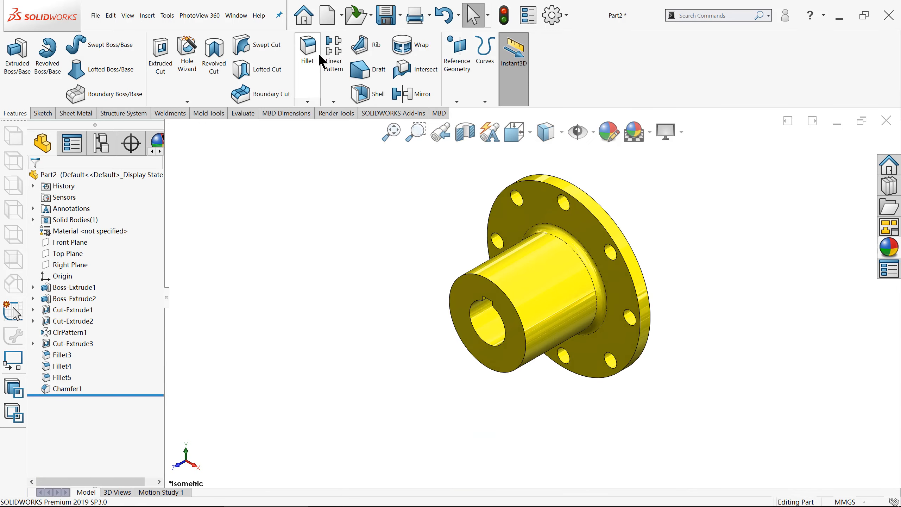
pyautogui.click(307, 60)
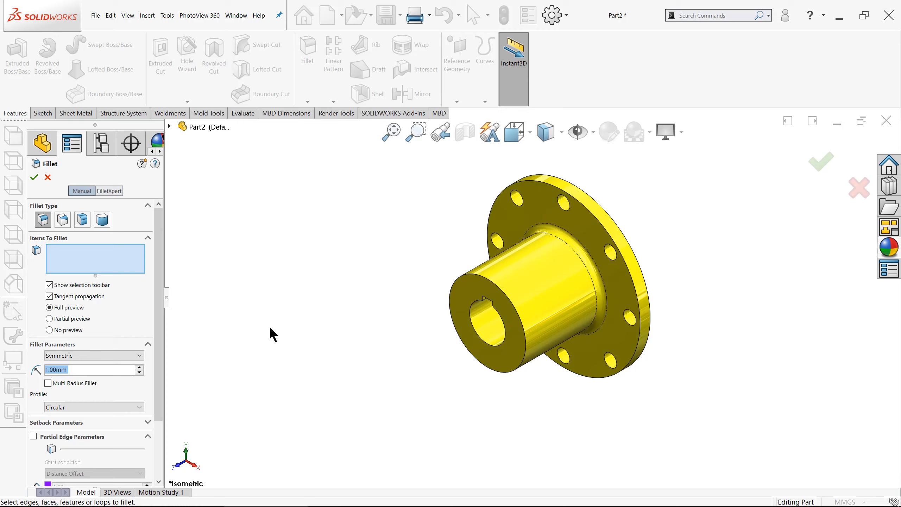
pyautogui.write('2')
pyautogui.scroll(-2, 506, 321)
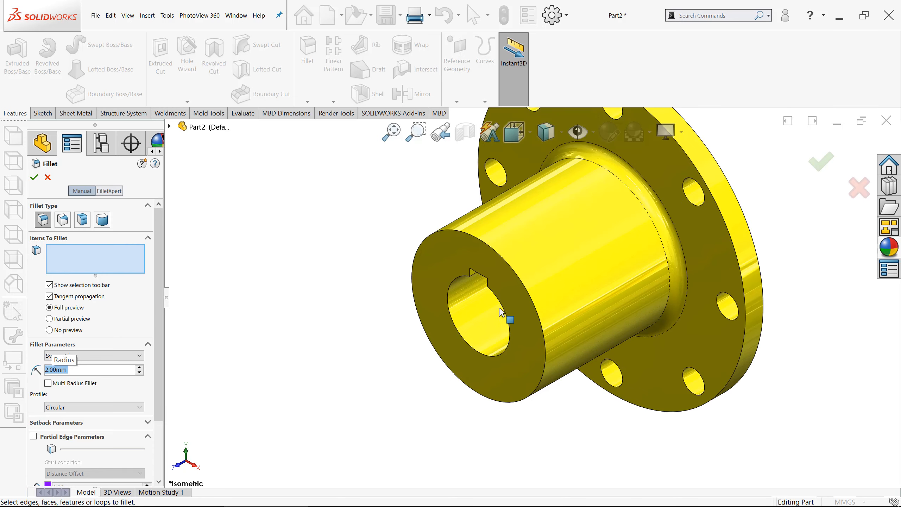
pyautogui.click(521, 281)
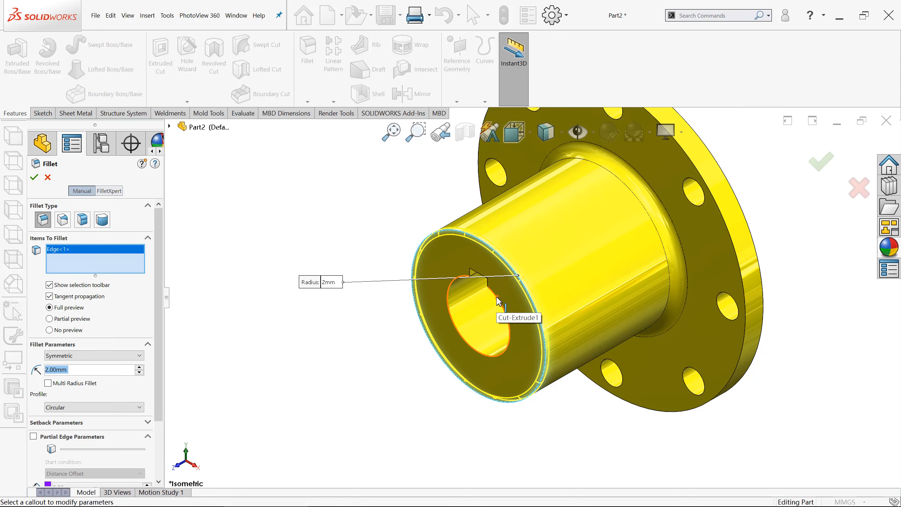
pyautogui.click(498, 301)
pyautogui.scroll(2, 416, 322)
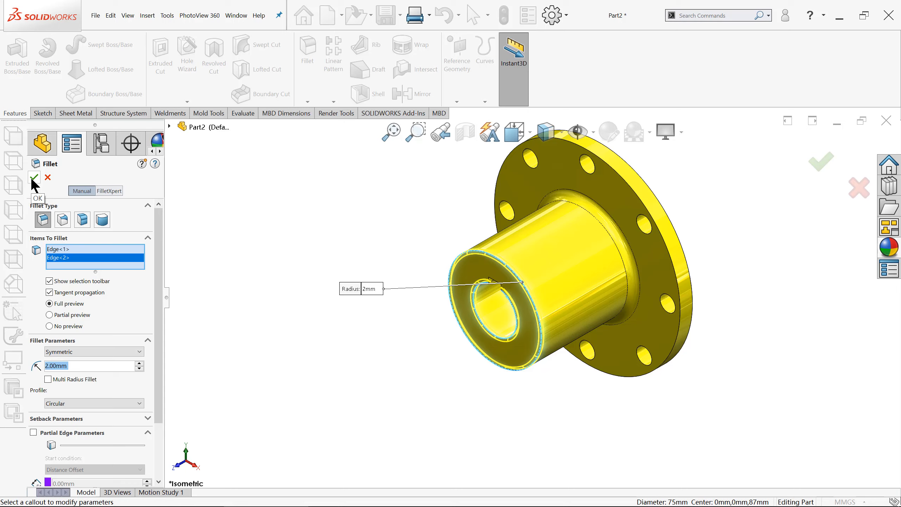
pyautogui.press('Escape')
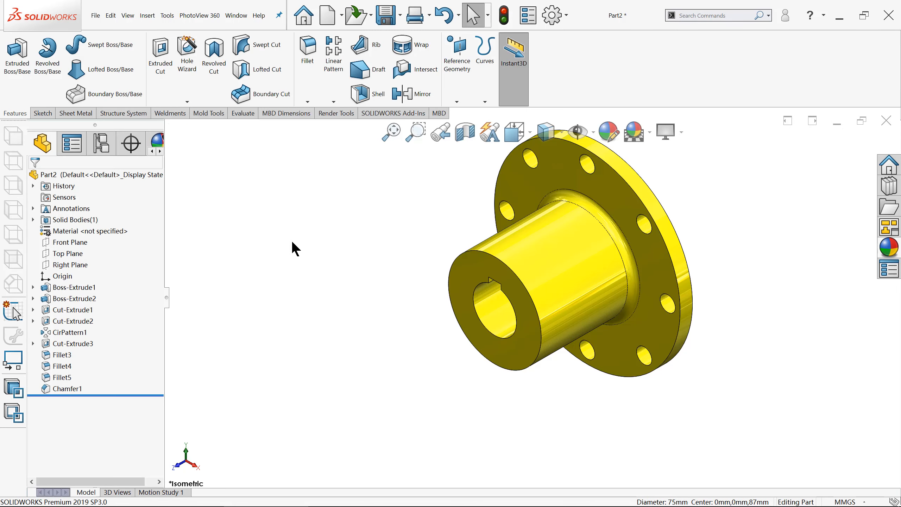
# Chamfer the outer edge and the keyed bore's circular edge on the long hub cylinder's free end by 2 mm at 45 degrees.
pyautogui.click(308, 102)
pyautogui.click(317, 124)
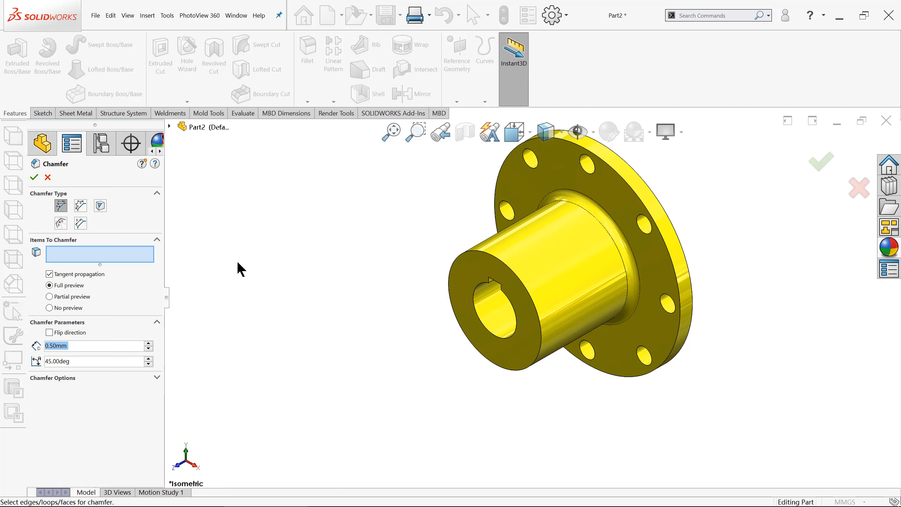
pyautogui.write('2')
pyautogui.press('Return')
pyautogui.click(505, 265)
pyautogui.scroll(-3, 517, 307)
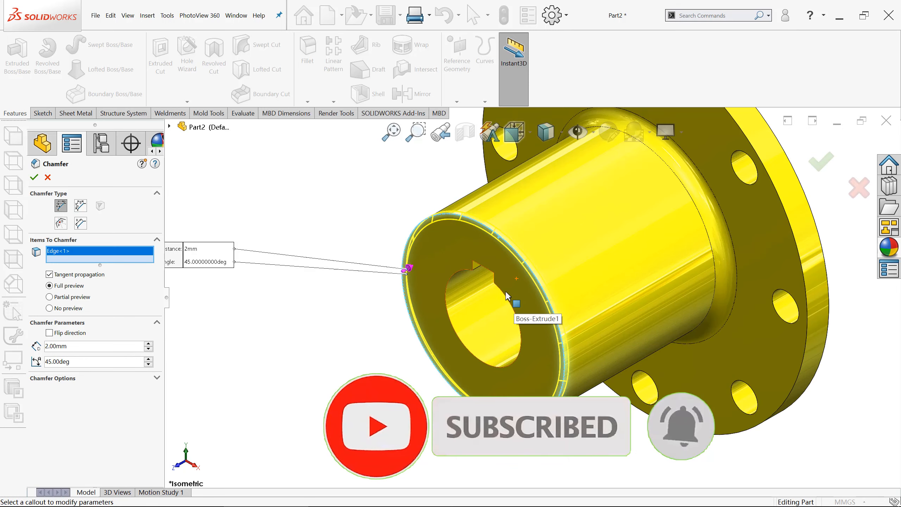
pyautogui.click(507, 296)
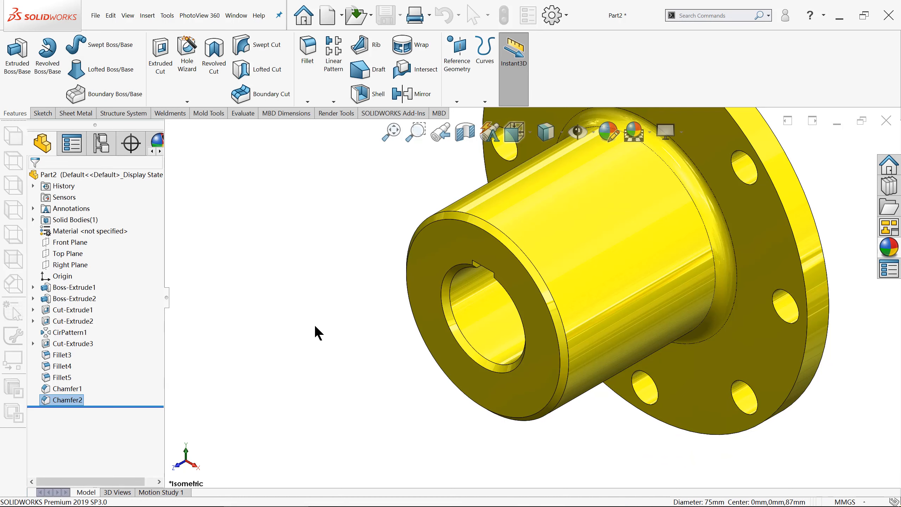
pyautogui.moveTo(331, 330); pyautogui.dragTo(389, 259, button='middle')
pyautogui.hotkey('ctrl', '7')
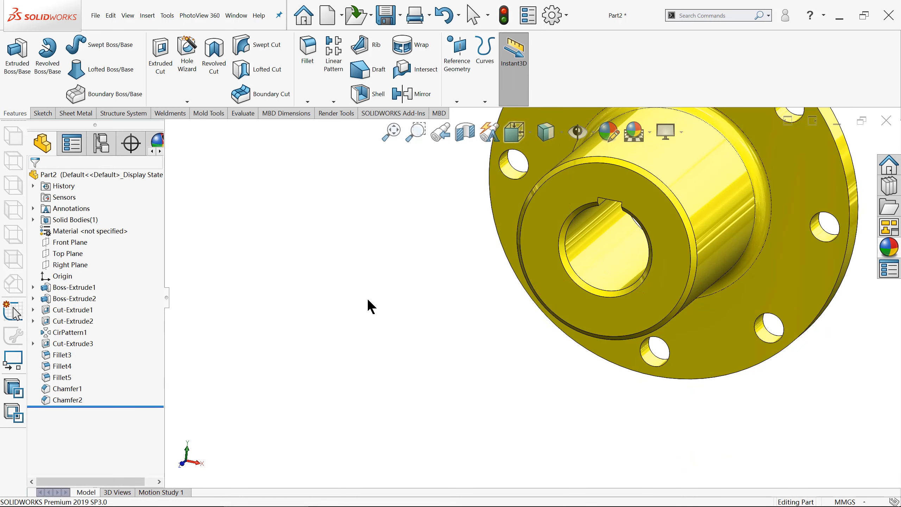